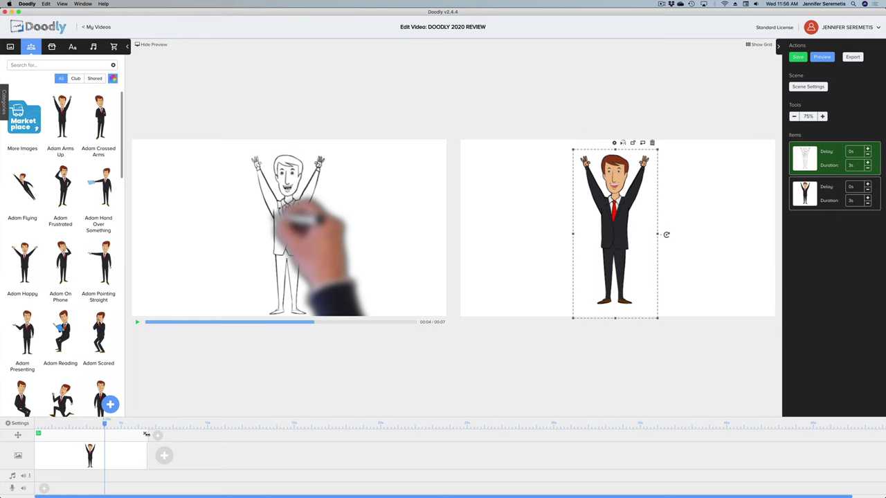
Adjust the start and end frames in the Pan & Zoom settings of the character scene
left_click(138, 323)
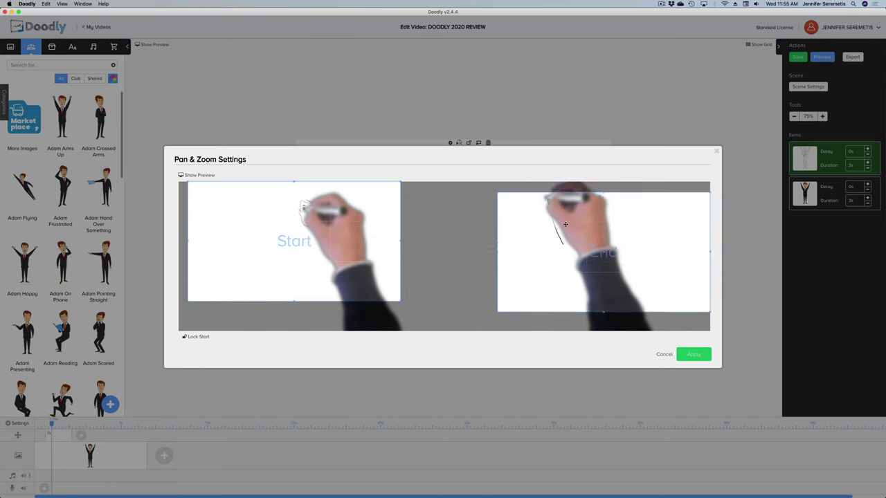
left_click_drag(616, 208, 648, 208)
mouse_move(400, 301)
left_mouse_down()
mouse_move(385, 291)
mouse_move(403, 281)
mouse_move(404, 291)
left_mouse_up()
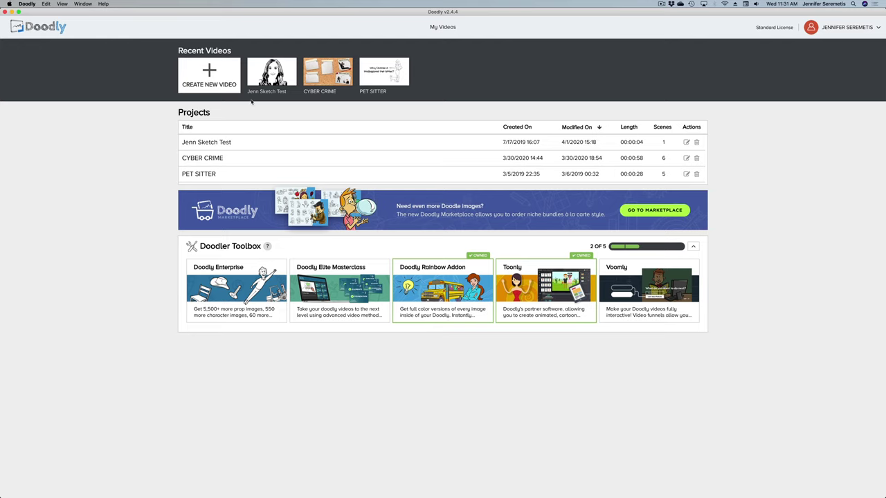
Start setting up a new video project
left_click(216, 74)
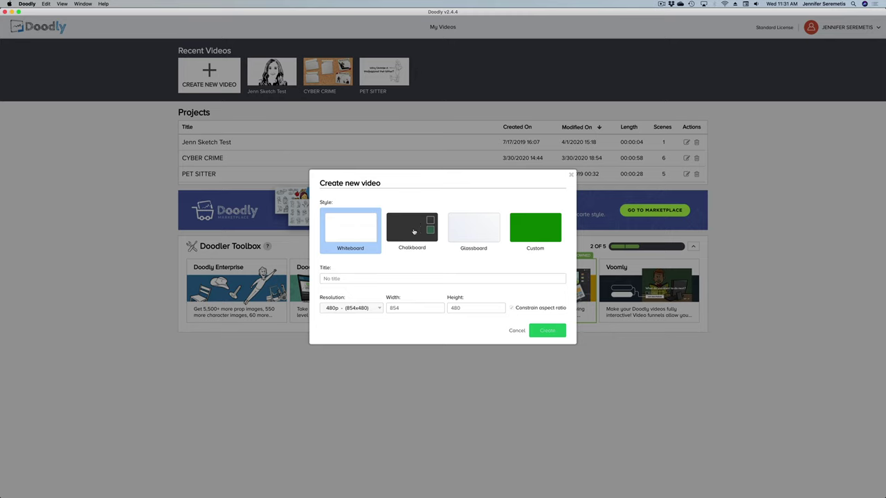
left_click(519, 235)
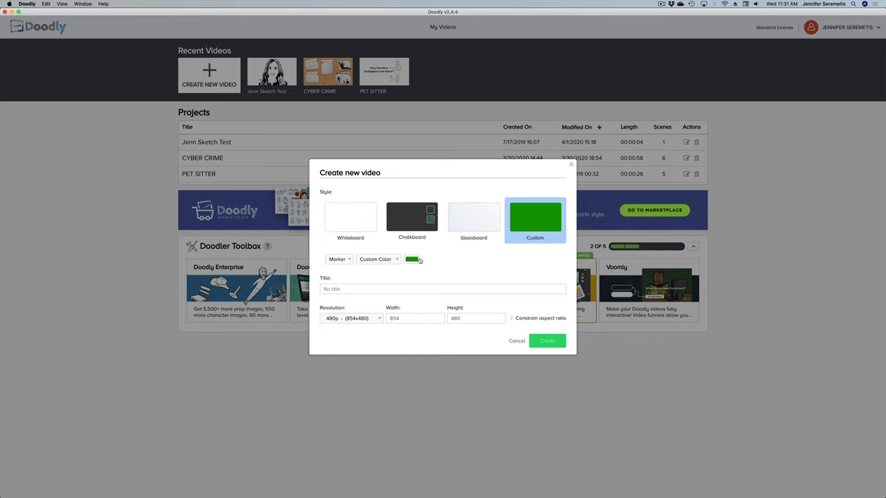
left_click(398, 259)
left_click(454, 271)
Create a Whiteboard video titled "DOODLY 2020 REVIEW" at 1080p (1920x1080) resolution
left_click(348, 222)
left_click(380, 308)
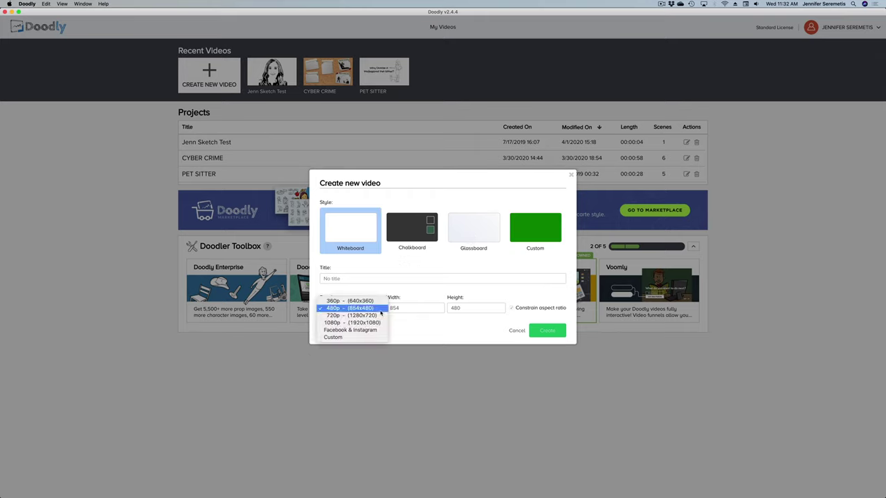
key("Escape")
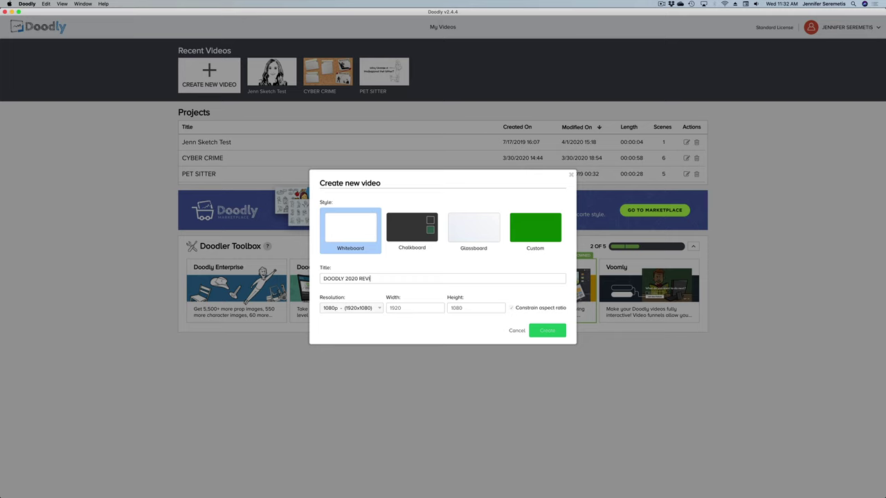
left_click(550, 331)
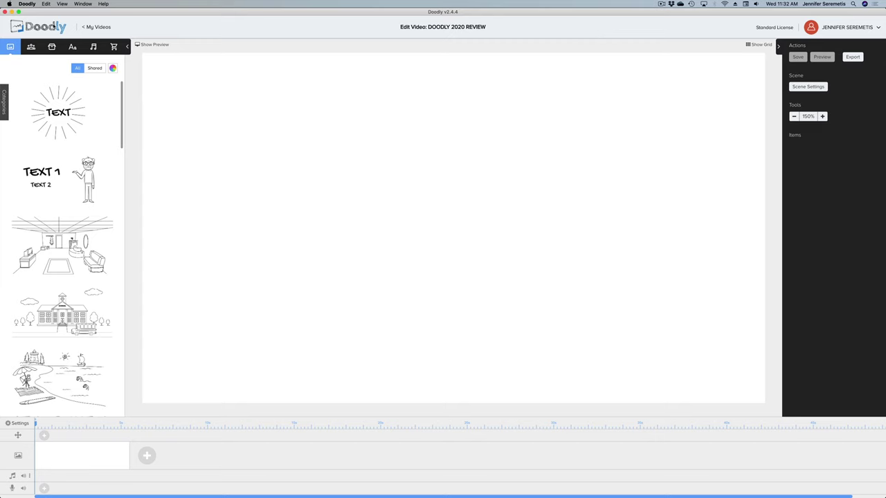
Look through the ready-made scenes and the character images in the asset library
left_click(31, 47)
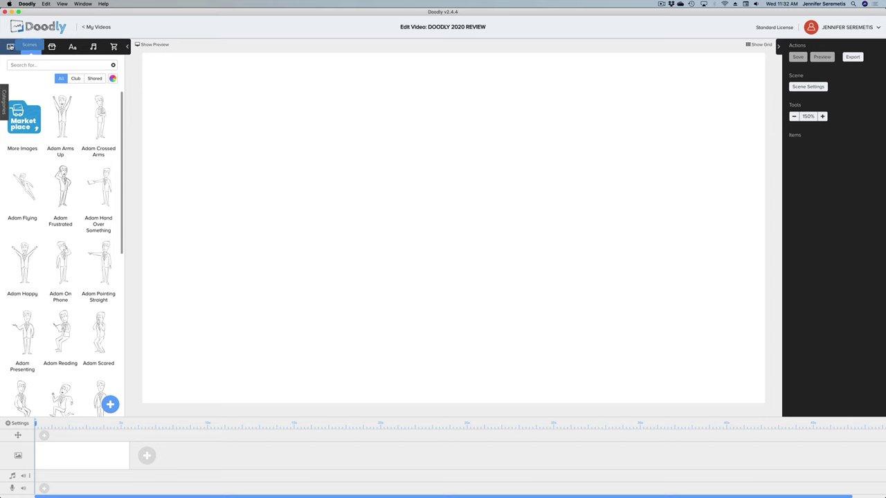
left_click(11, 46)
scroll(54, 155, "down", 8)
scroll(54, 155, "down", 10)
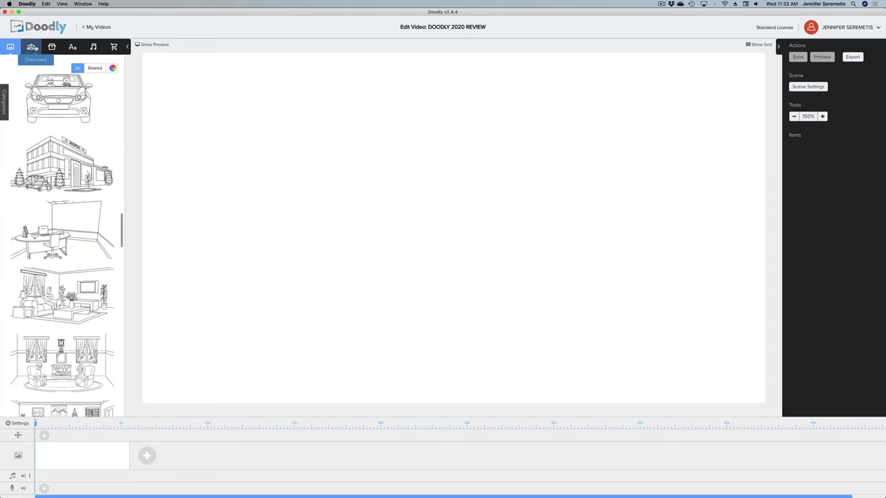
left_click(33, 46)
scroll(80, 156, "down", 15)
scroll(80, 157, "down", 20)
scroll(80, 159, "down", 20)
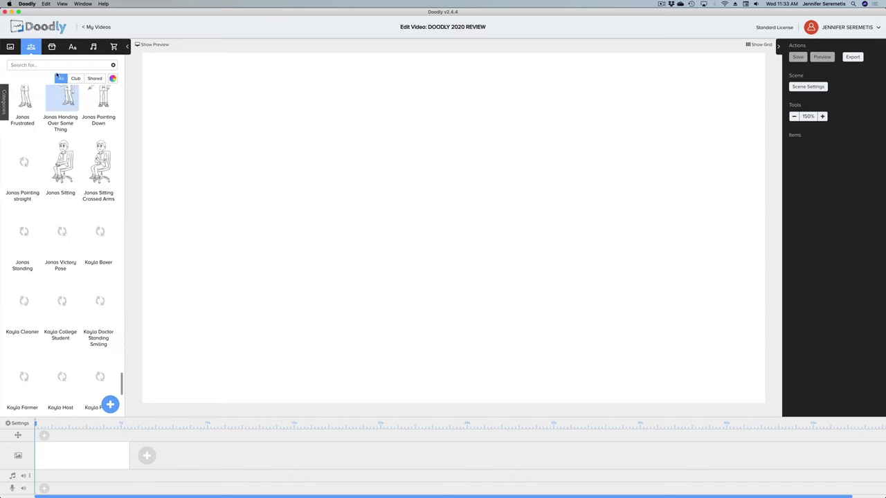
Search the props library for "DOG" and look through the matching images
left_click(52, 46)
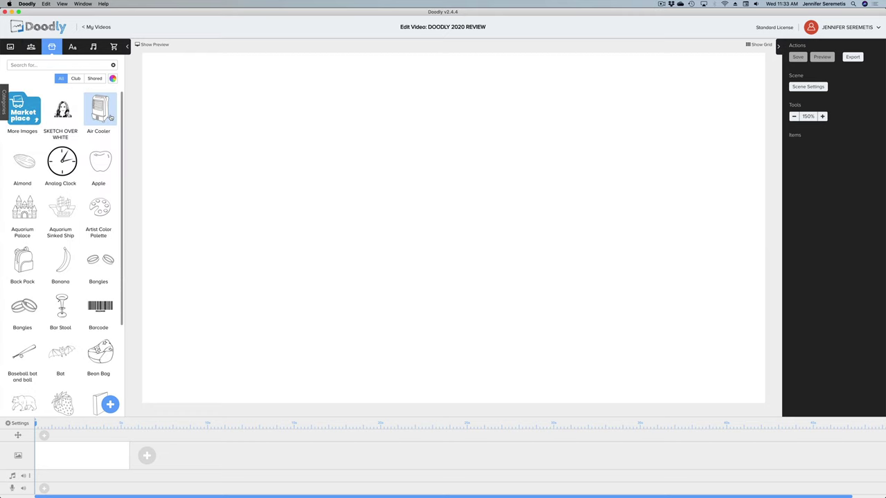
left_click(61, 65)
type("DOG")
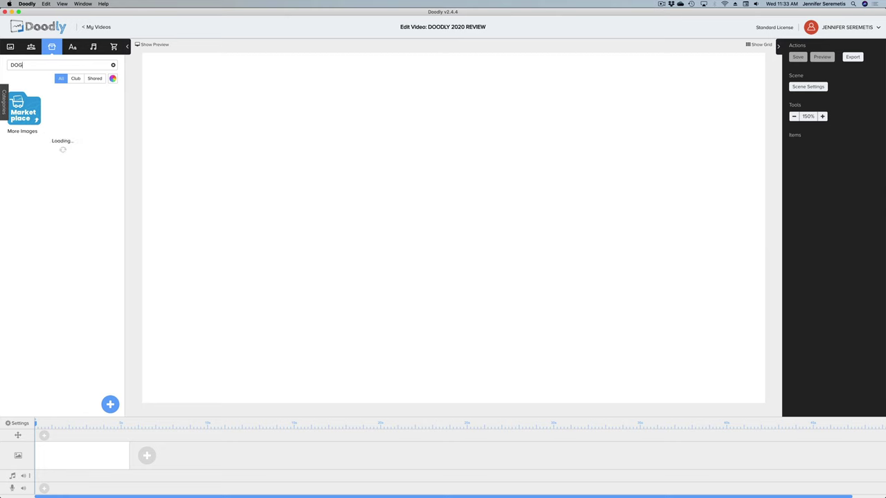
scroll(95, 160, "down", 5)
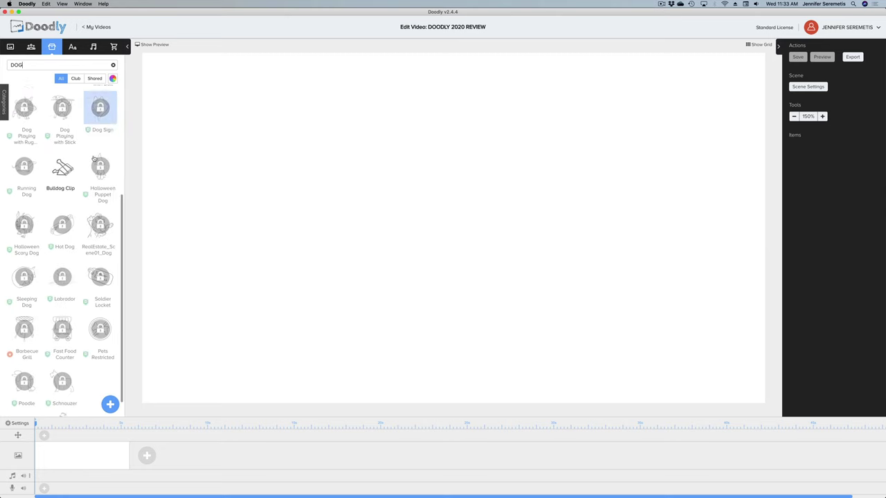
scroll(90, 166, "up", 5)
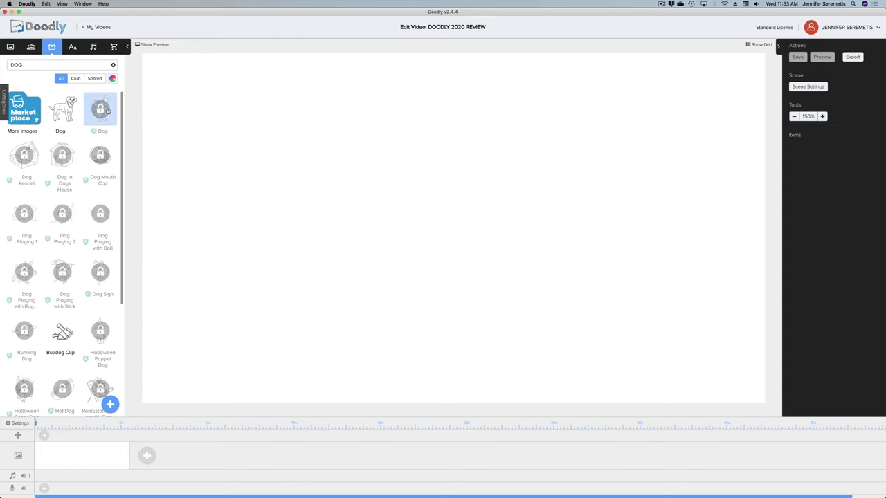
Review the available text fonts and look through the available and locked tracks in the sound library
left_click(72, 46)
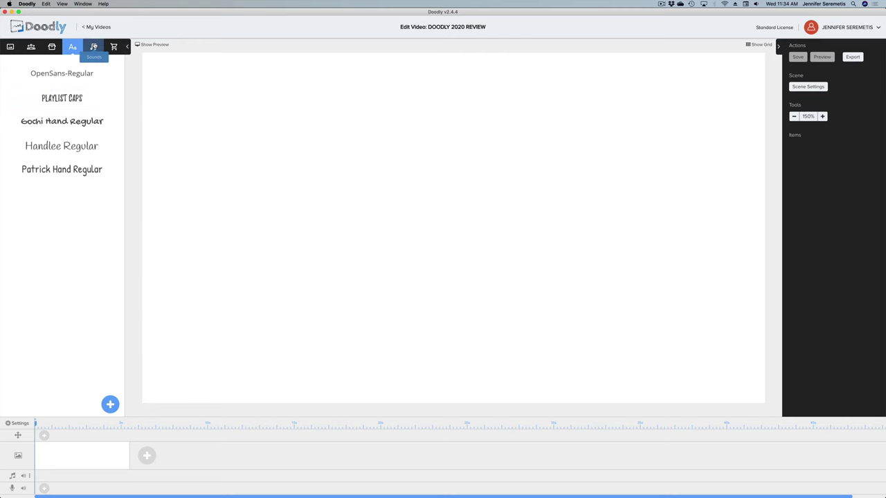
left_click(94, 47)
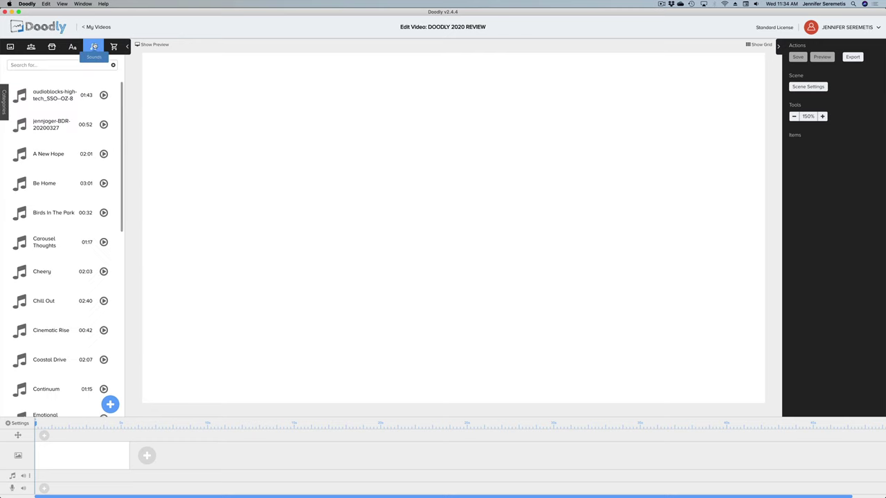
scroll(85, 166, "down", 10)
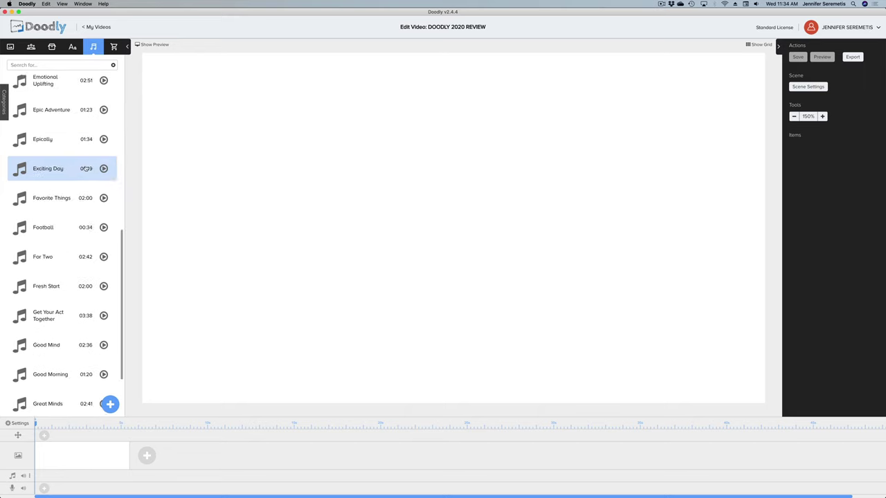
scroll(85, 169, "down", 15)
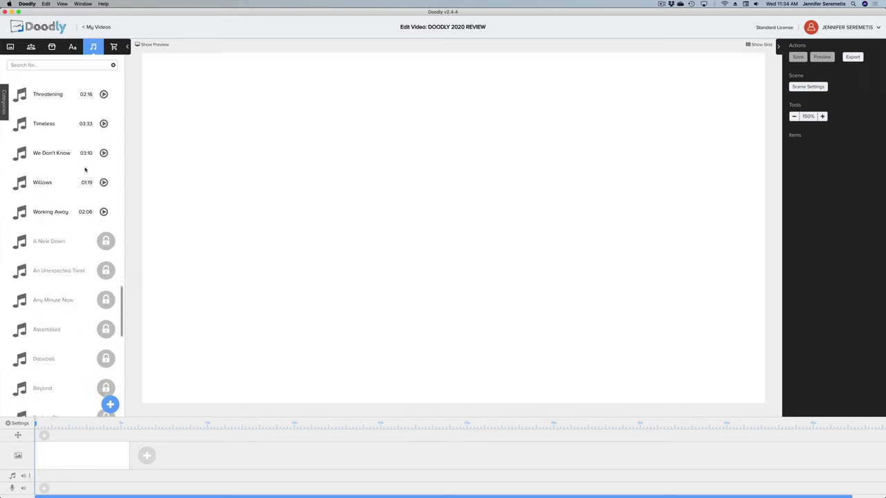
scroll(85, 173, "up", 10)
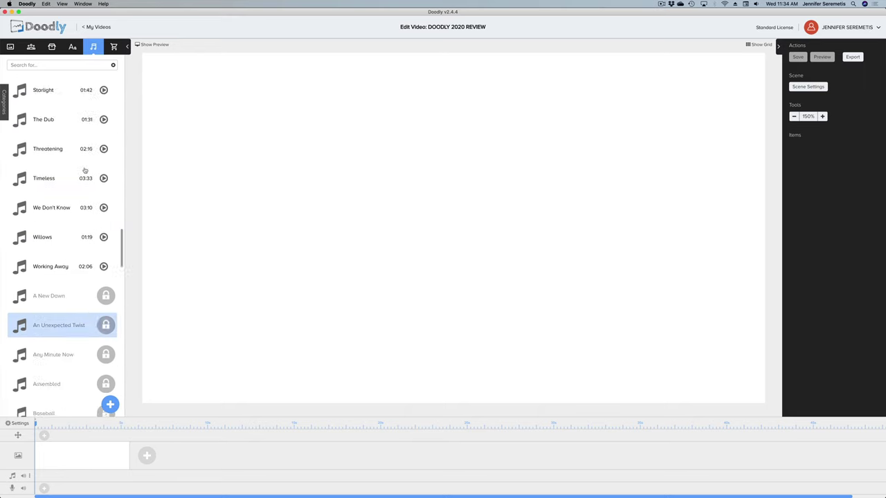
scroll(71, 322, "up", 10)
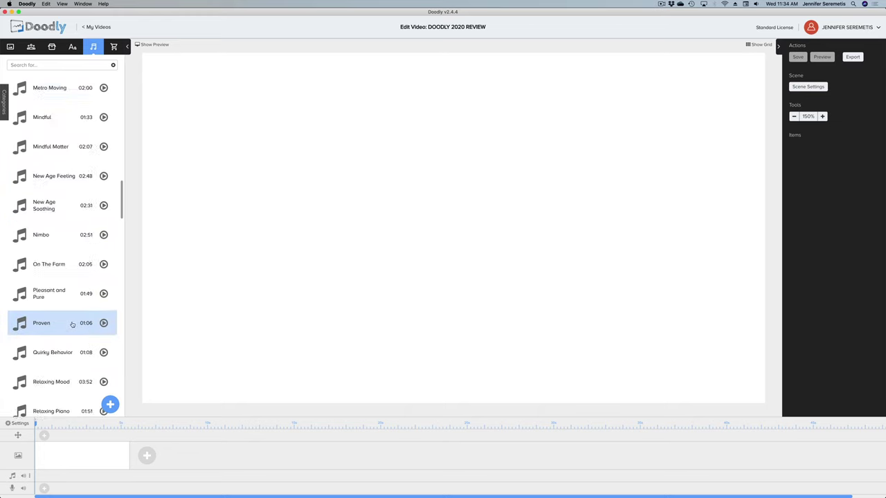
scroll(71, 322, "down", 10)
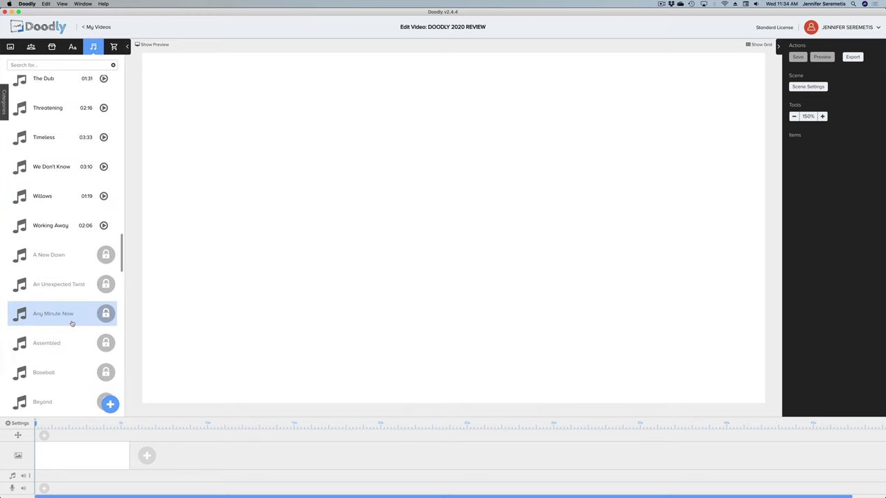
scroll(71, 323, "up", 20)
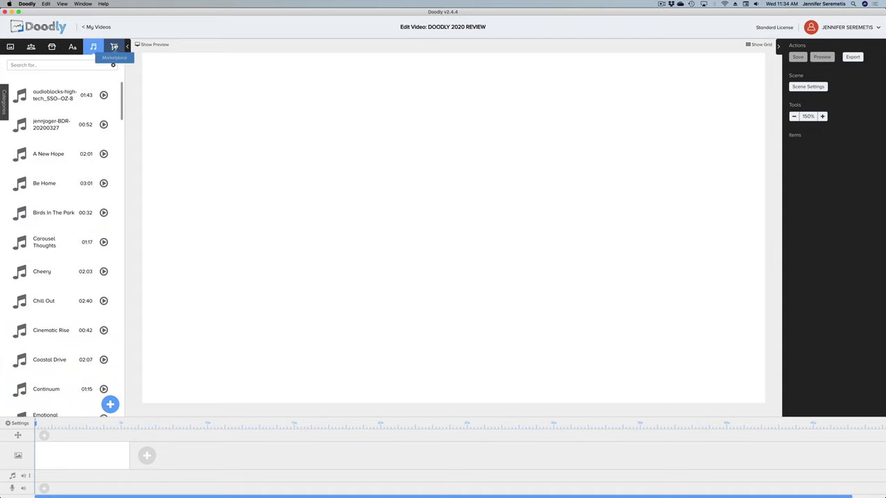
Open the Doodly Marketplace website in the browser and look through its image bundles, loading more of them several times
left_click(114, 46)
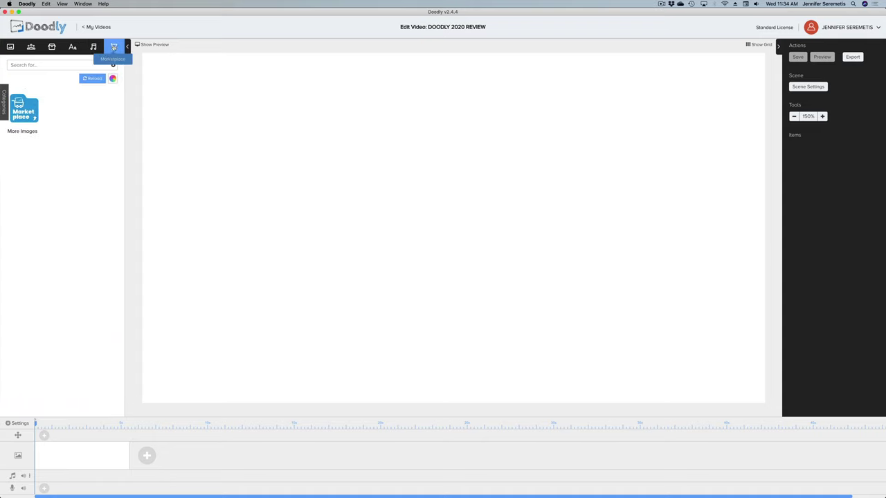
left_click(21, 117)
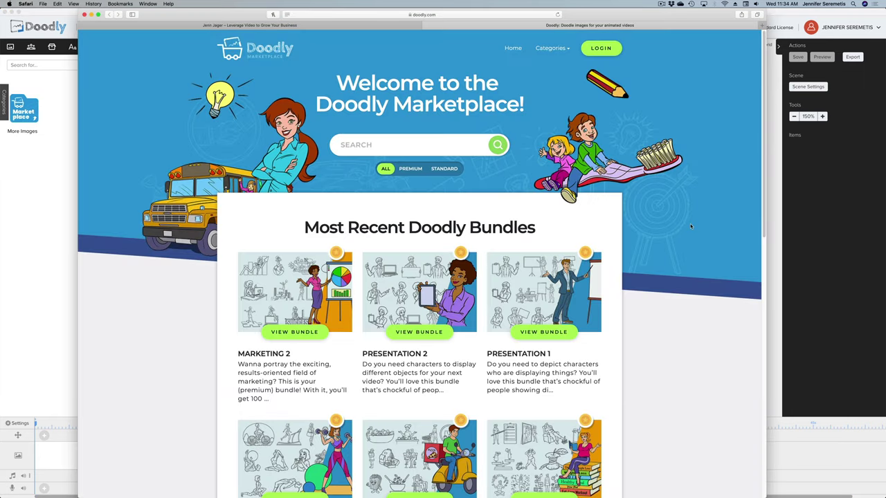
scroll(689, 224, "down", 2)
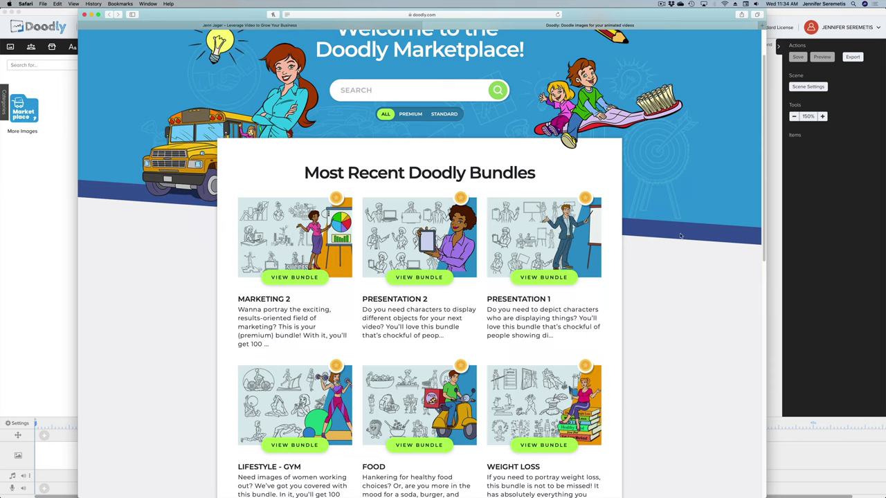
scroll(680, 236, "down", 6)
scroll(668, 242, "down", 3)
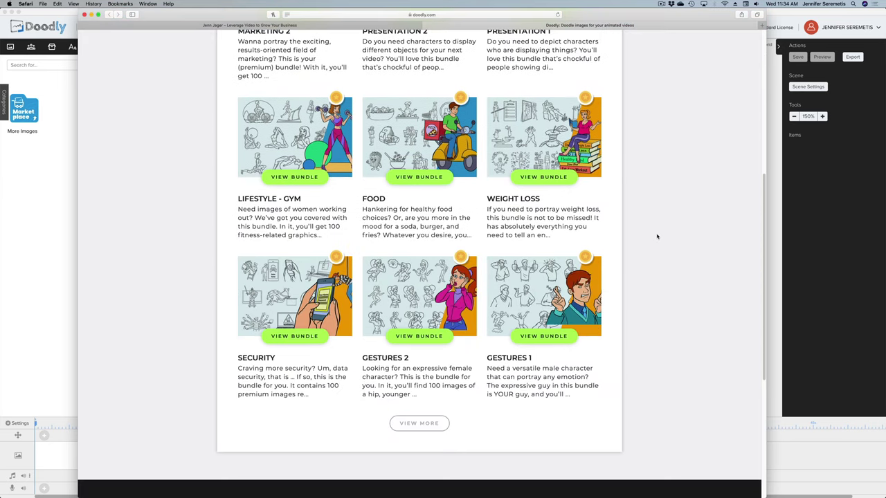
left_click(415, 422)
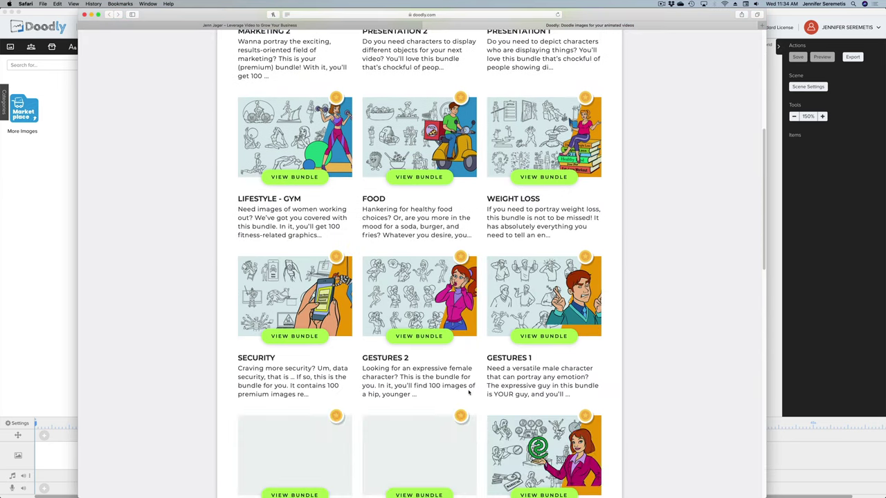
scroll(624, 311, "down", 20)
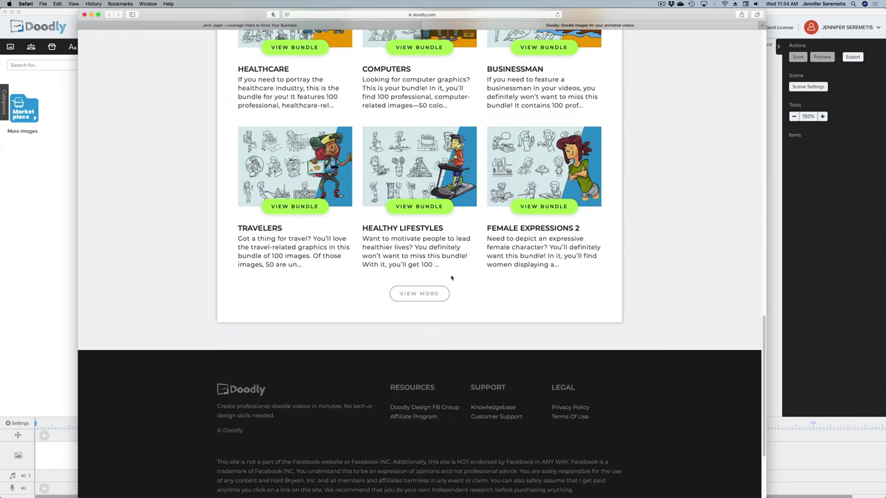
left_click(414, 296)
scroll(680, 267, "down", 7)
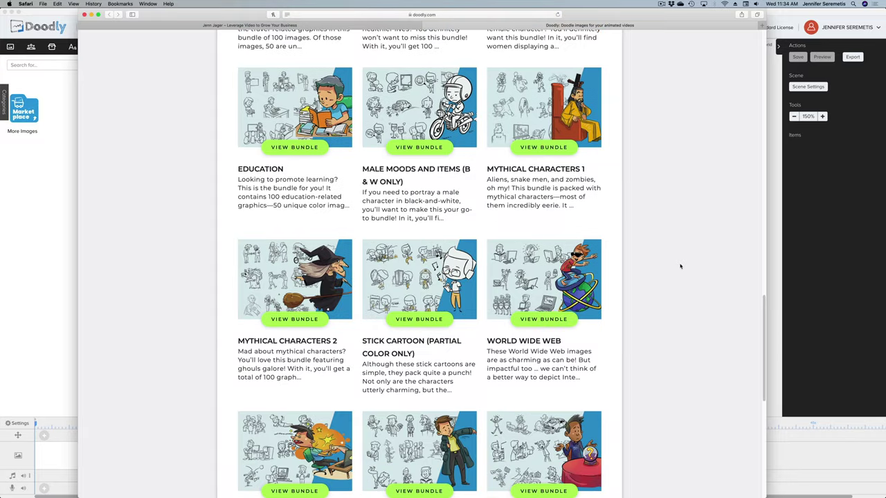
scroll(680, 267, "down", 9)
left_click(432, 294)
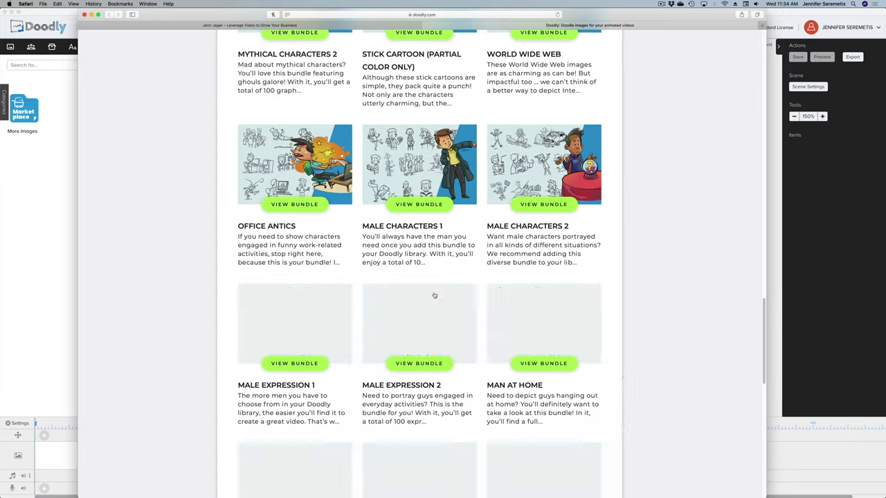
scroll(623, 273, "down", 7)
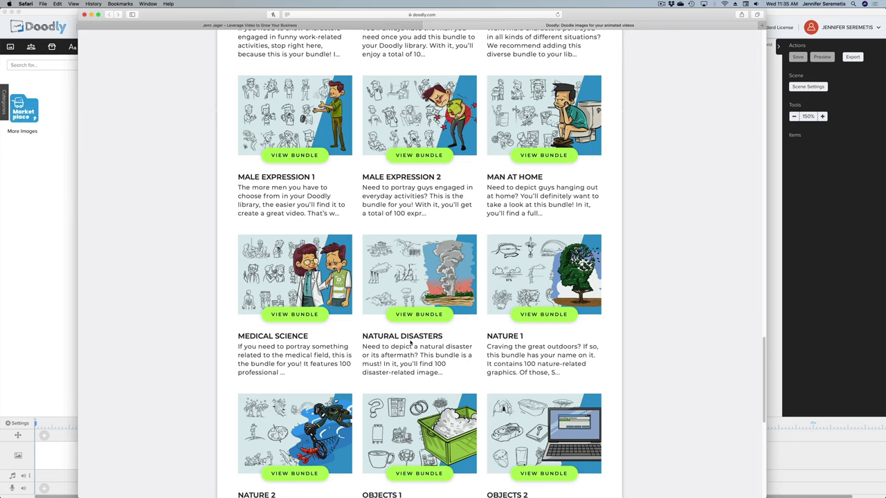
Open the Male Expression 2 bundle and review its price, description and image thumbnails
left_click(410, 154)
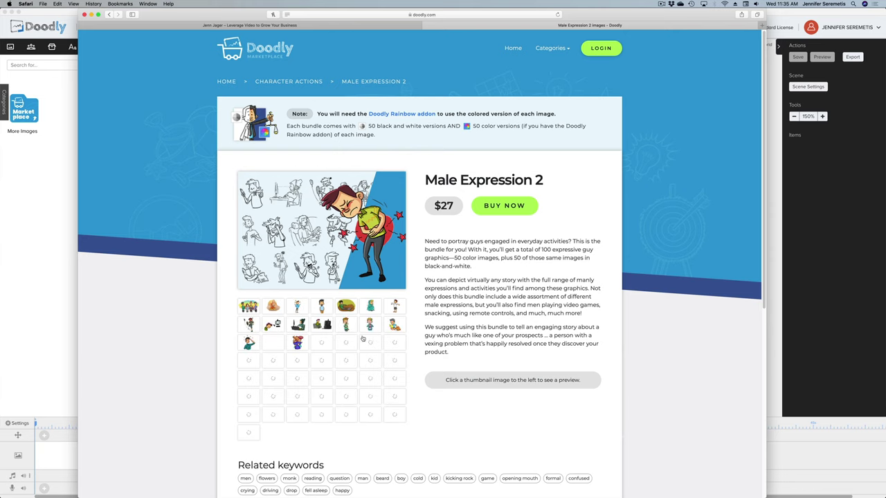
scroll(383, 347, "down", 3)
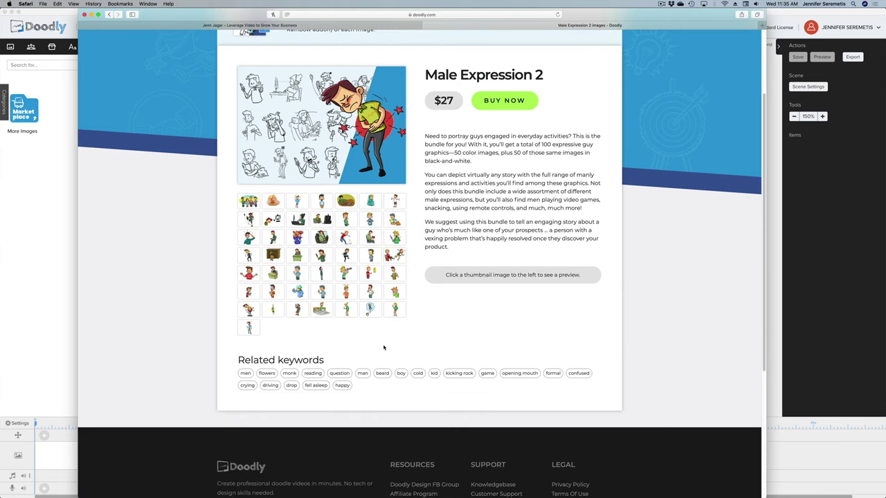
scroll(383, 348, "up", 3)
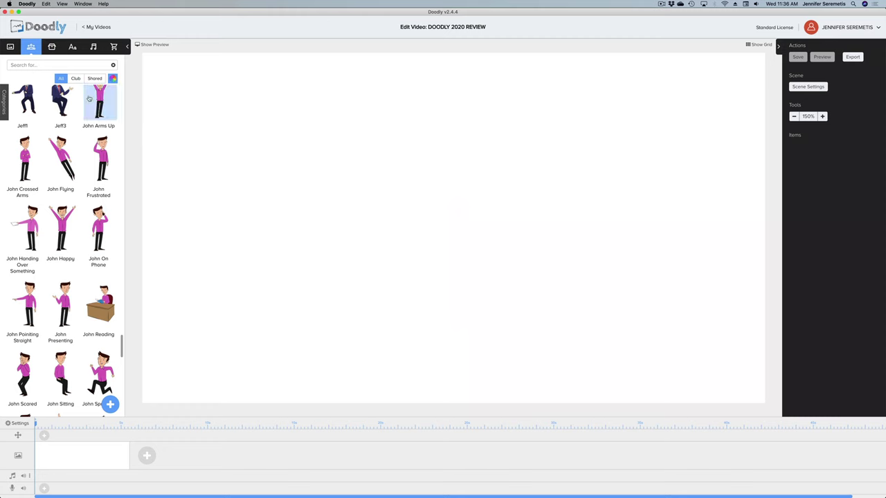
Place the coloured John Arms Up character in the middle of the blank scene and zoom the canvas out to 75%
scroll(100, 142, "up", 4)
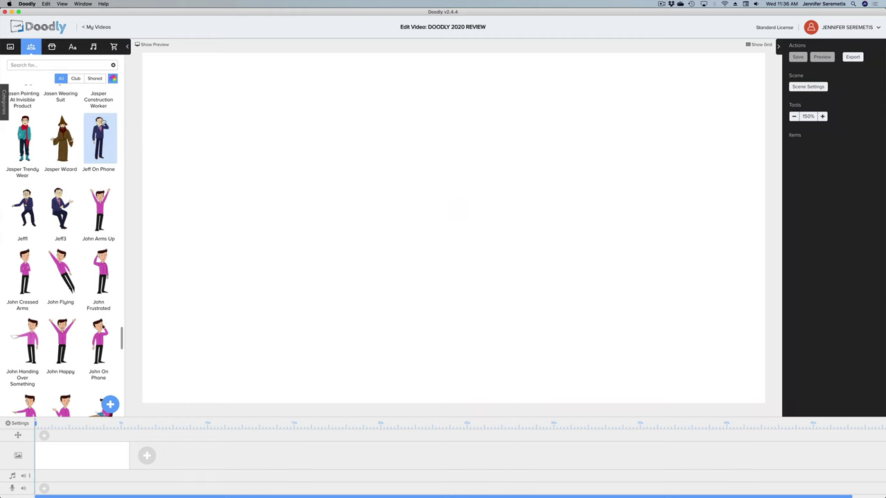
scroll(100, 119, "down", 1)
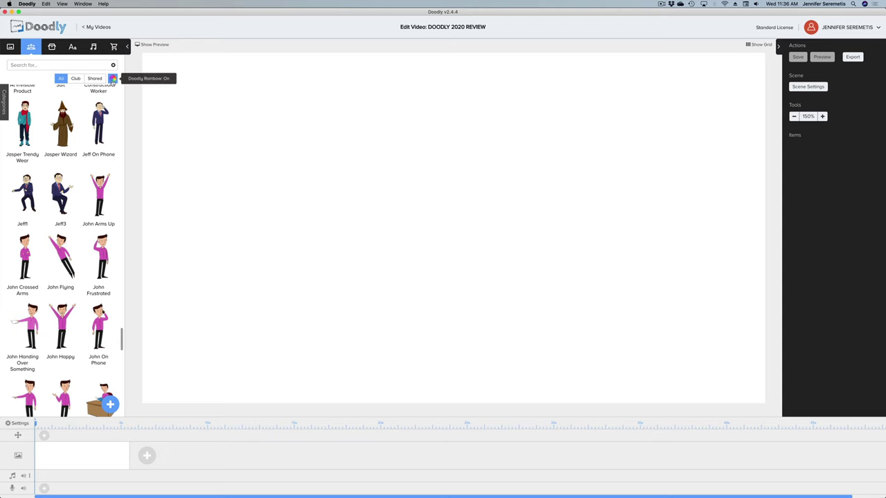
left_click(113, 79)
left_click(112, 79)
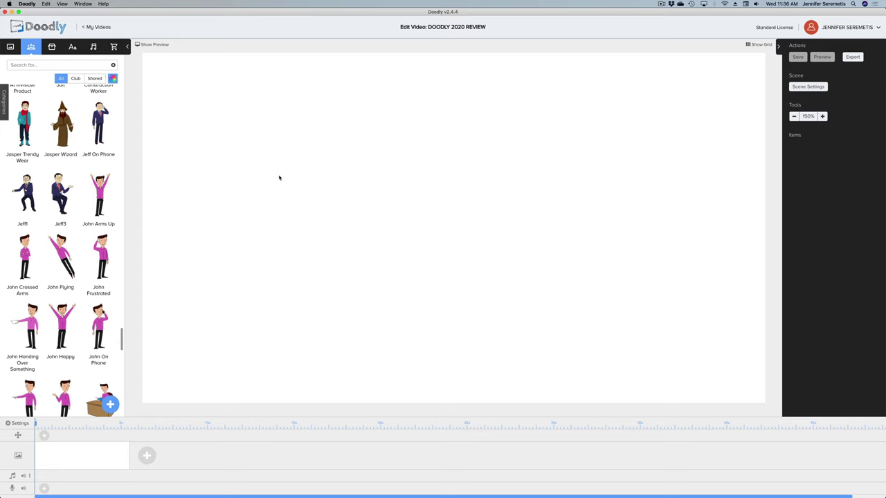
left_click_drag(99, 196, 444, 192)
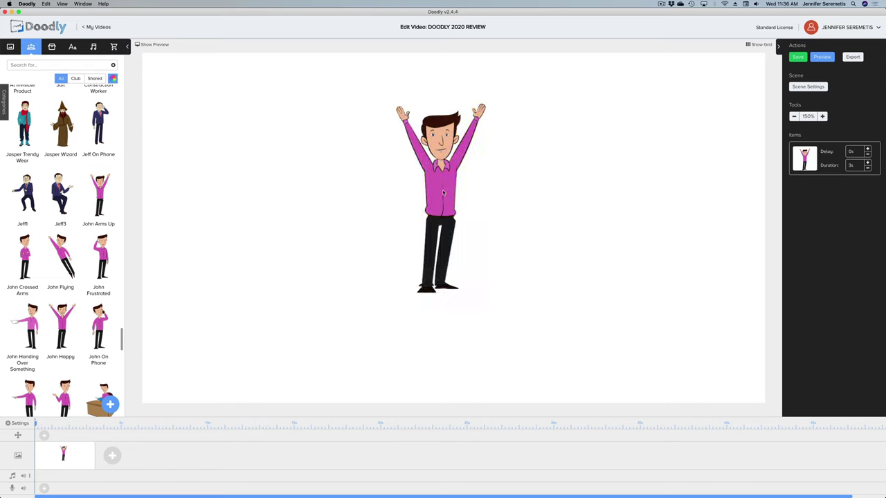
left_click(794, 117)
left_click(793, 117)
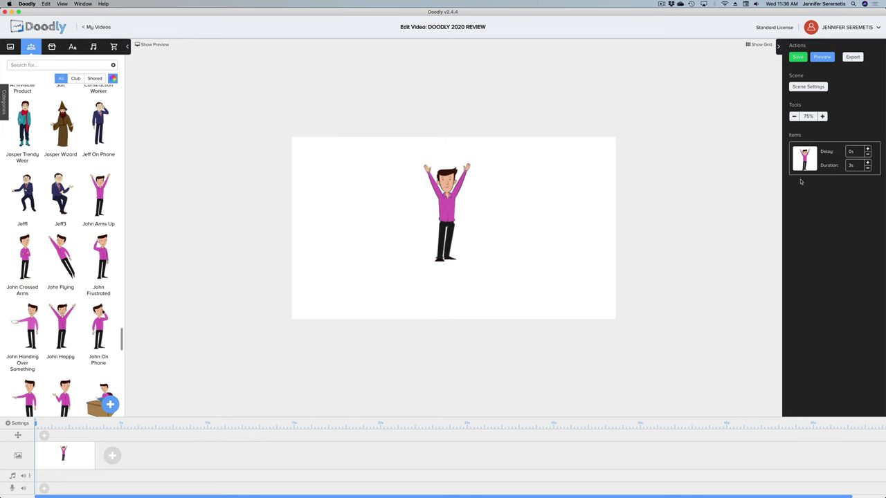
Set the delay of the John Arms Up character to 1 s
left_click(842, 151)
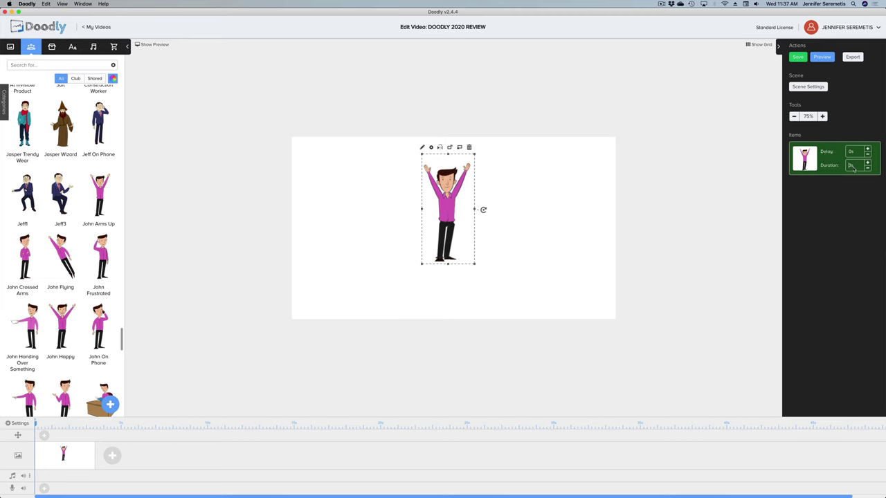
left_click(867, 150)
left_click(867, 151)
left_click(866, 150)
left_click(867, 150)
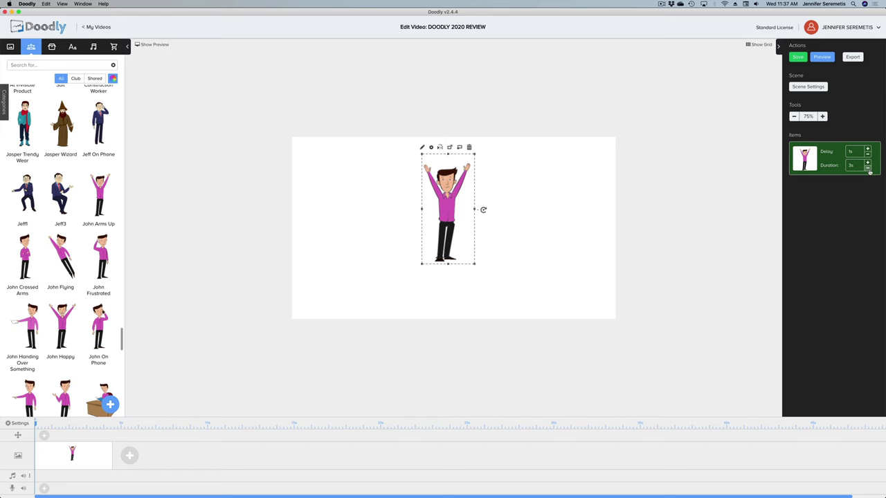
Reduce the drawing duration of the John Arms Up character to 1.25 s
left_click(867, 168)
left_click(868, 168)
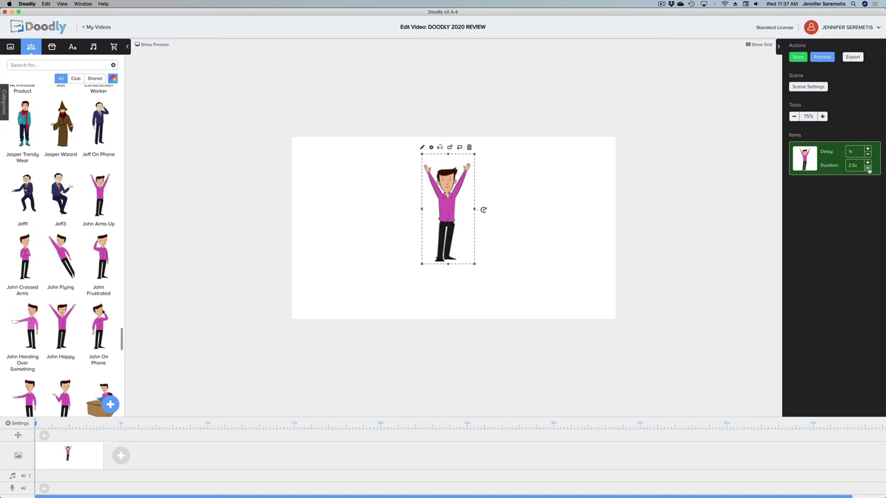
left_click(868, 168)
left_click(868, 169)
left_click(868, 168)
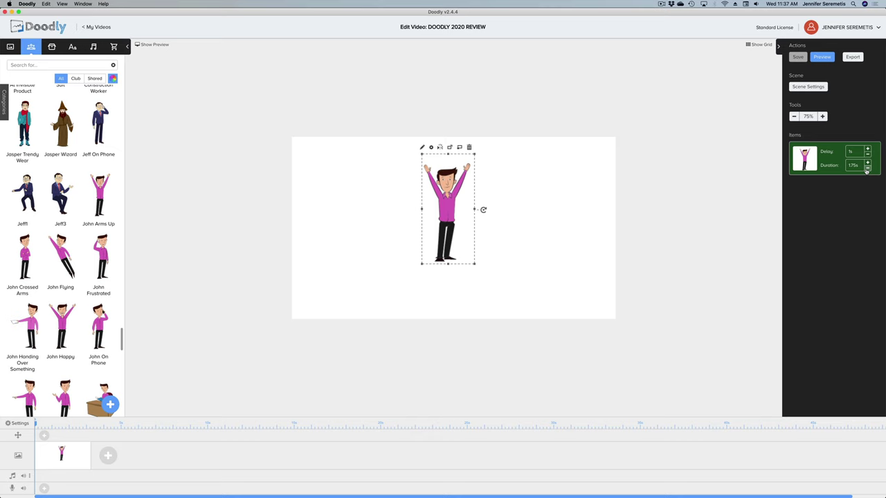
left_click(866, 169)
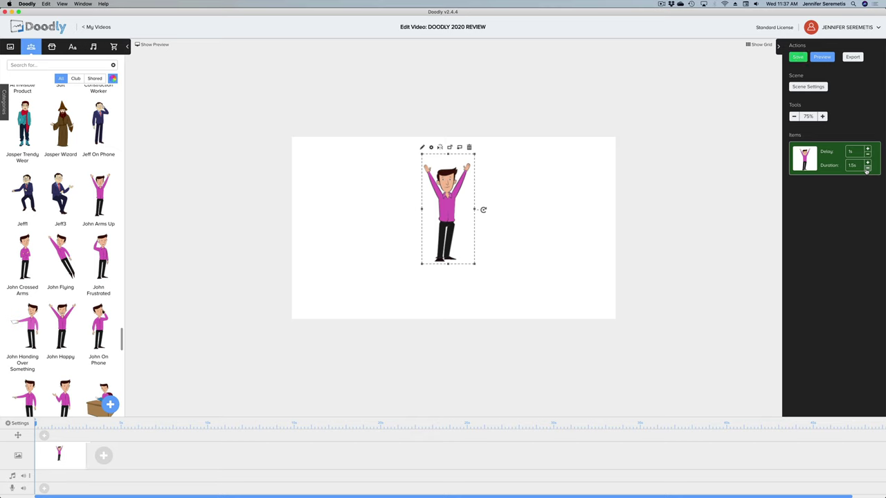
left_click(867, 169)
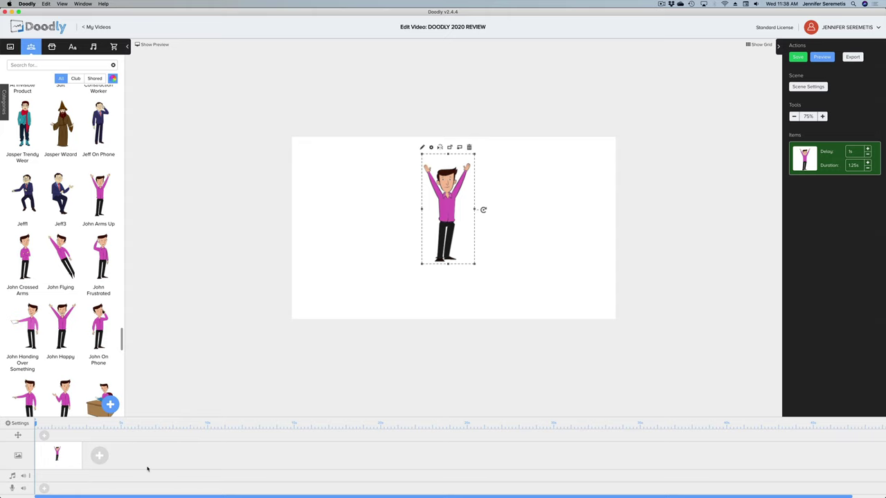
Append two blank scenes to the timeline behind the John character's scene
left_click(99, 456)
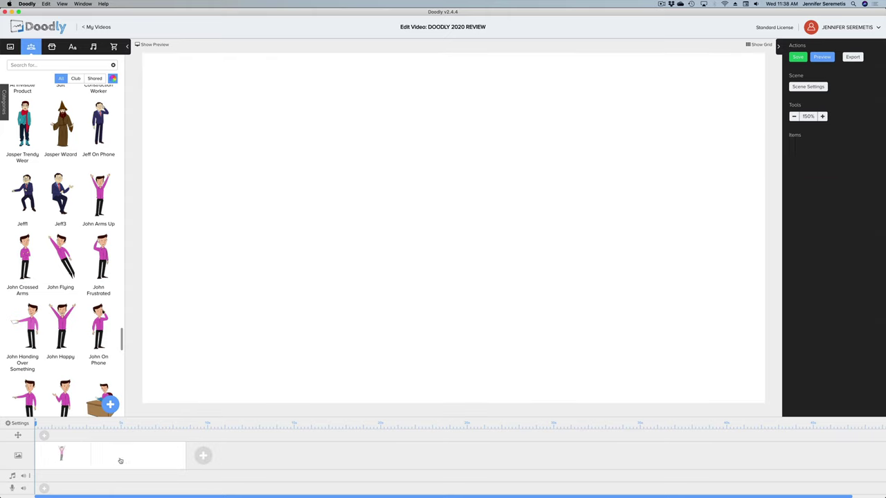
left_click(202, 457)
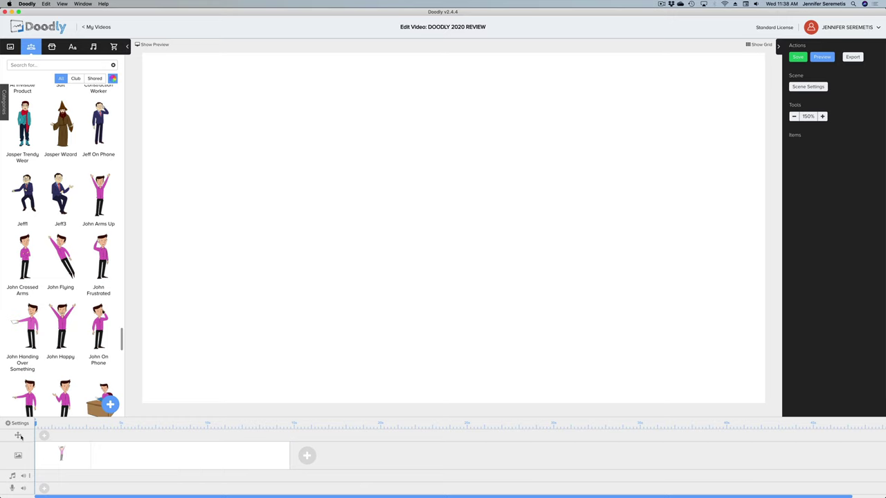
mouse_move(46, 444)
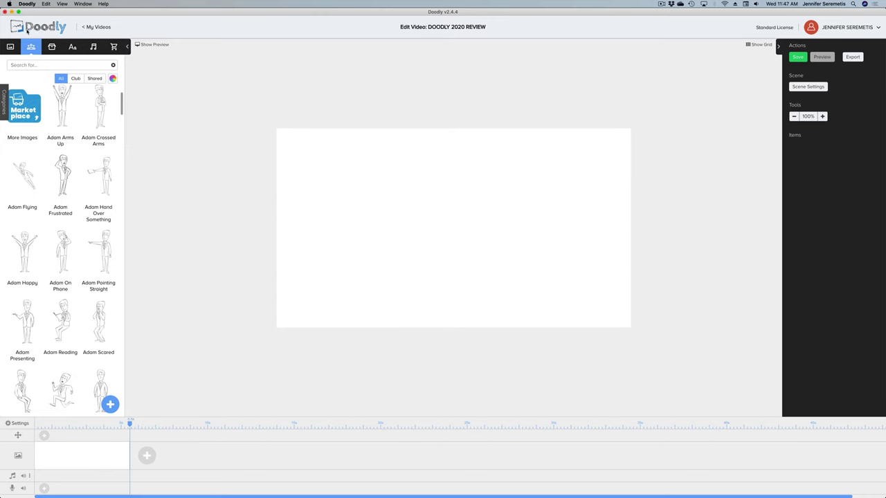
Add the conference room background to the blank scene and select its chairs one after another
left_click(11, 47)
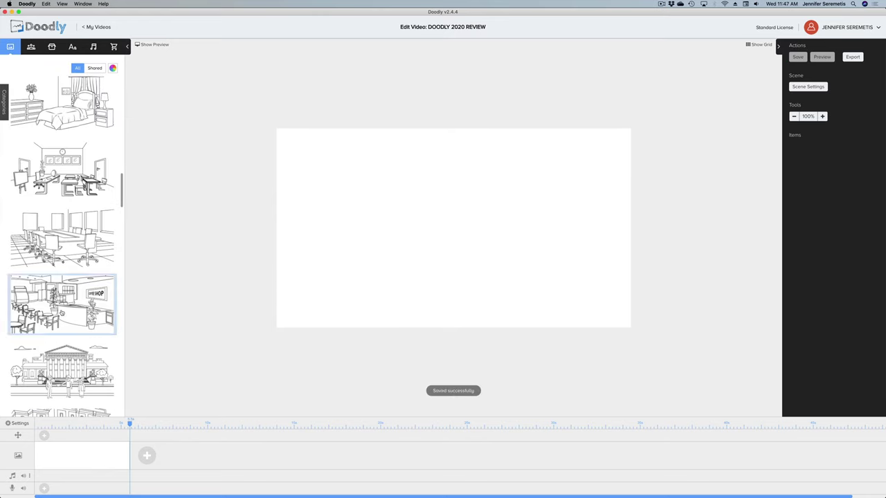
left_click_drag(53, 234, 476, 256)
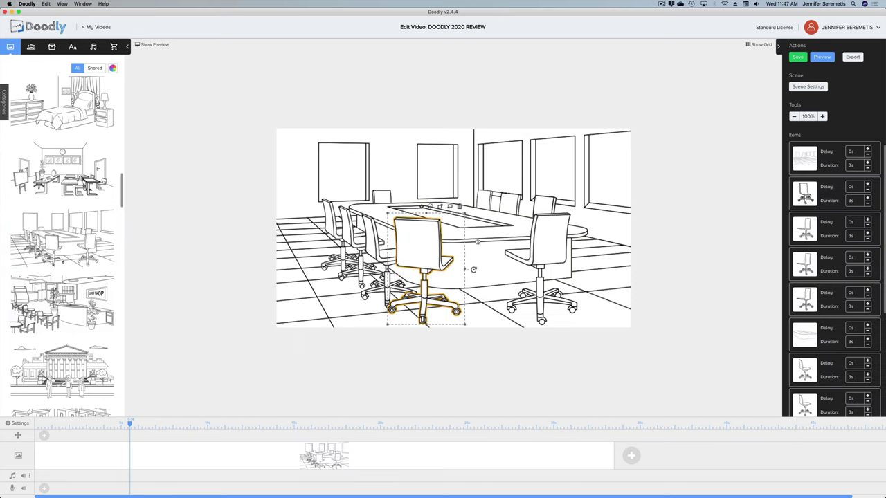
left_click(546, 233)
left_click(423, 242)
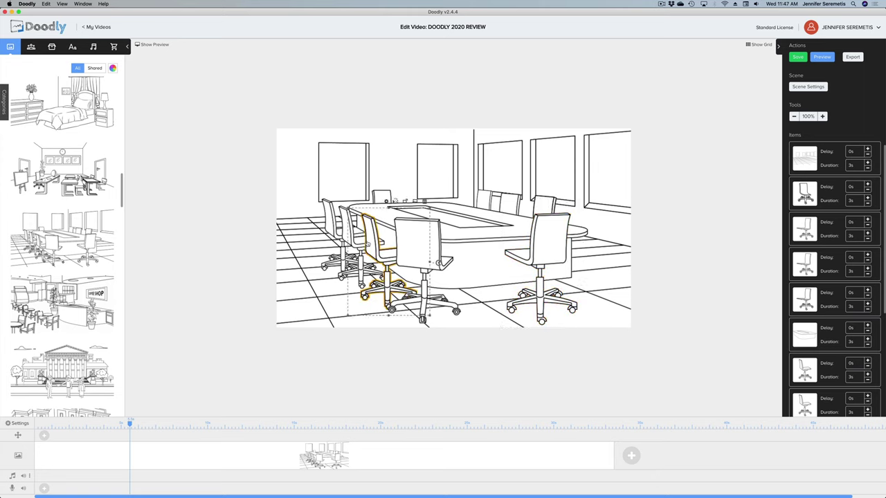
left_click(554, 247)
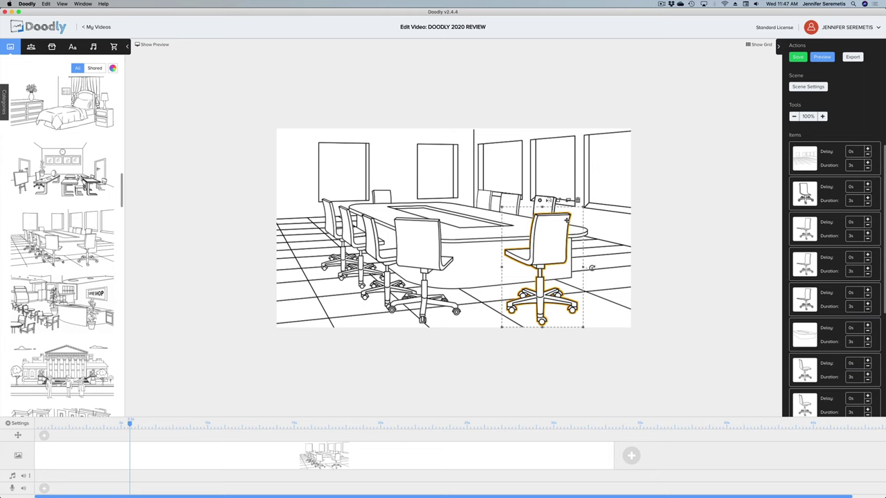
Try resizing and moving the front-right chair of the conference room, and remove it from the scene
left_click_drag(584, 208, 594, 189)
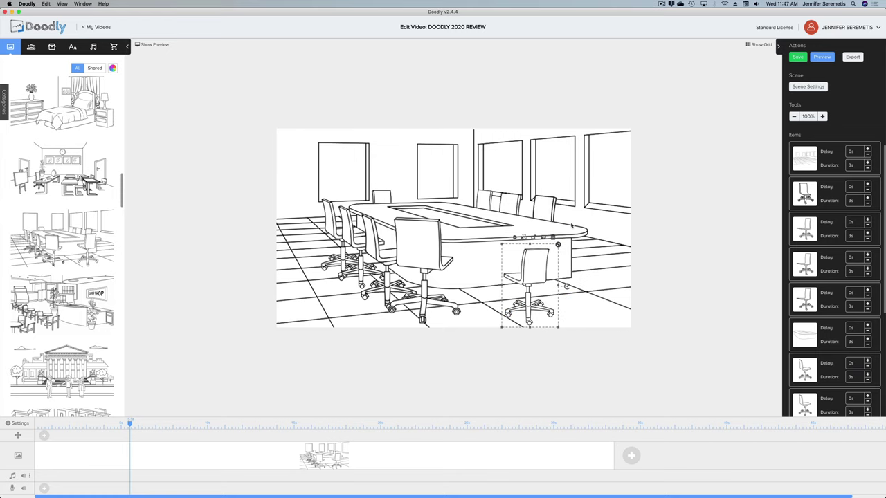
left_click_drag(564, 235, 553, 210)
left_click(578, 159)
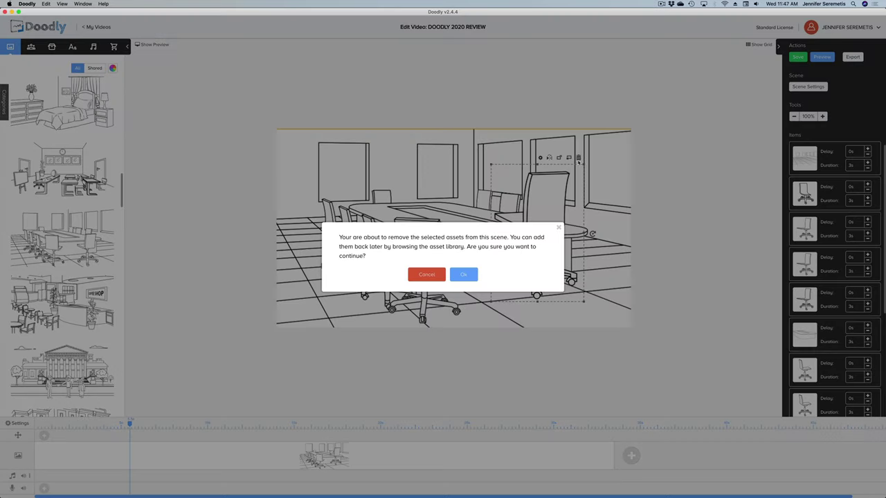
left_click(463, 275)
left_click(461, 277)
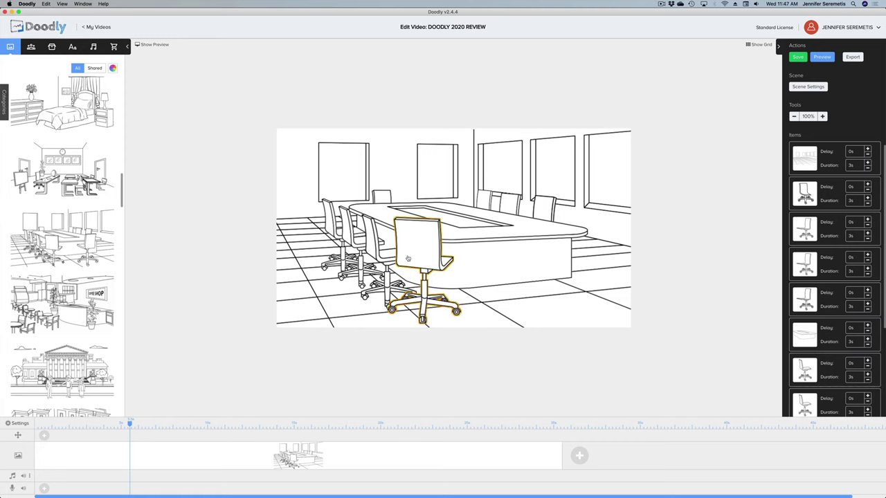
Delete the whole conference room scene from the timeline
right_click(304, 449)
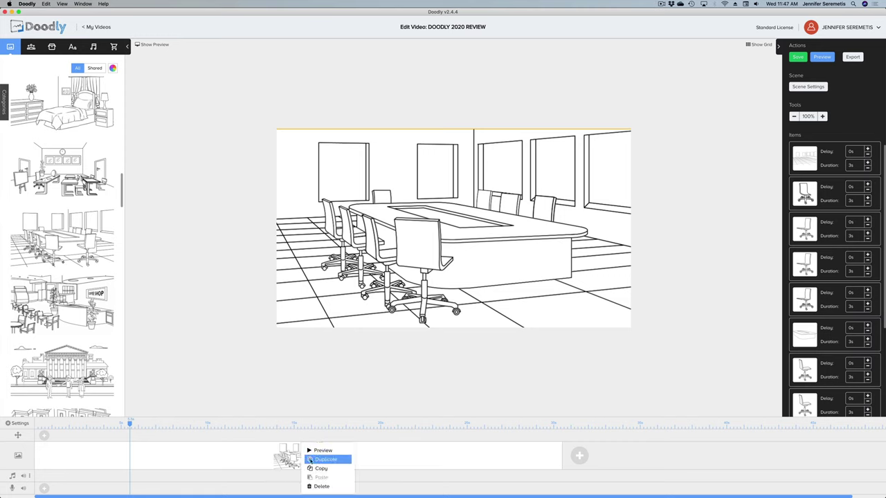
left_click(320, 486)
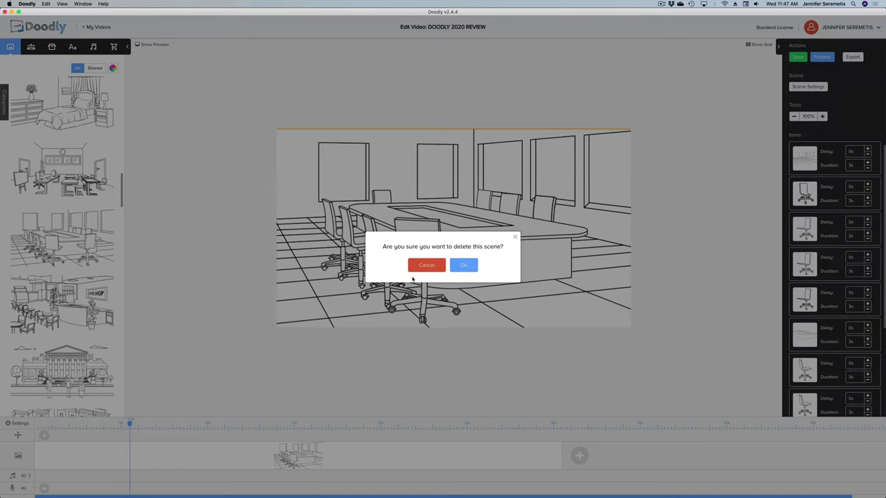
left_click(465, 267)
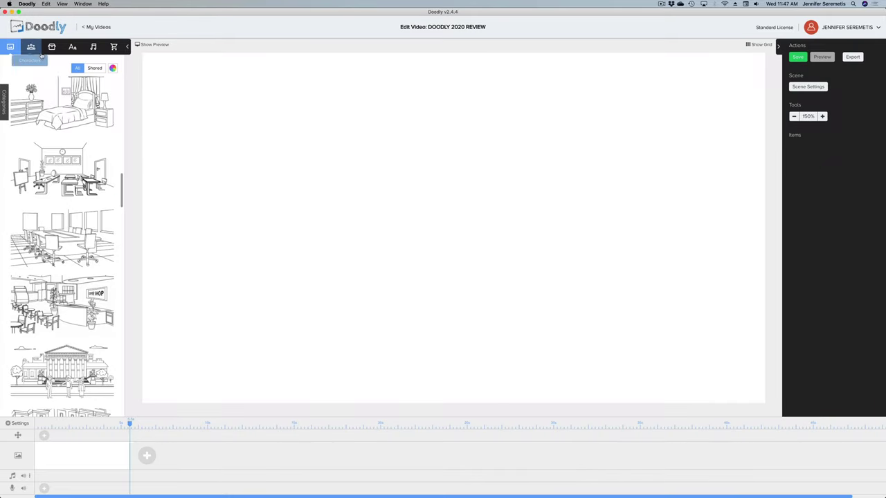
Add the Adam Frustrated character to the middle of the blank scene and test its flip, restoring the original orientation
left_click(31, 47)
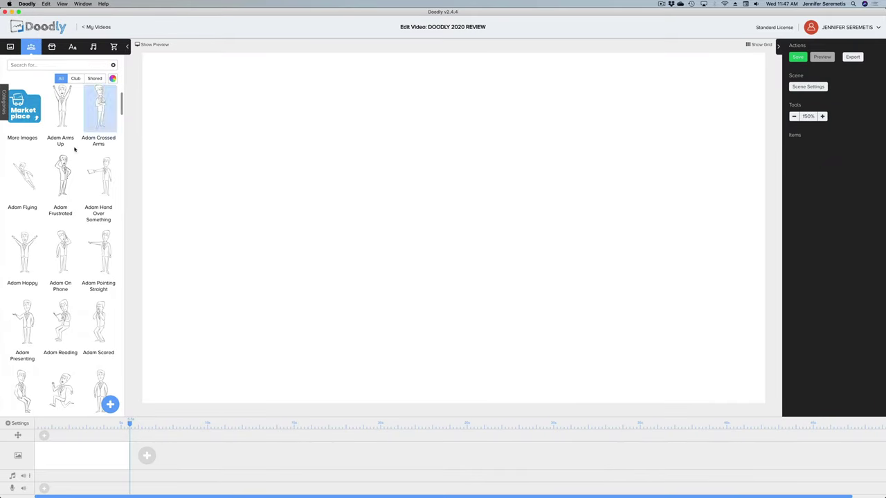
left_click_drag(59, 178, 491, 197)
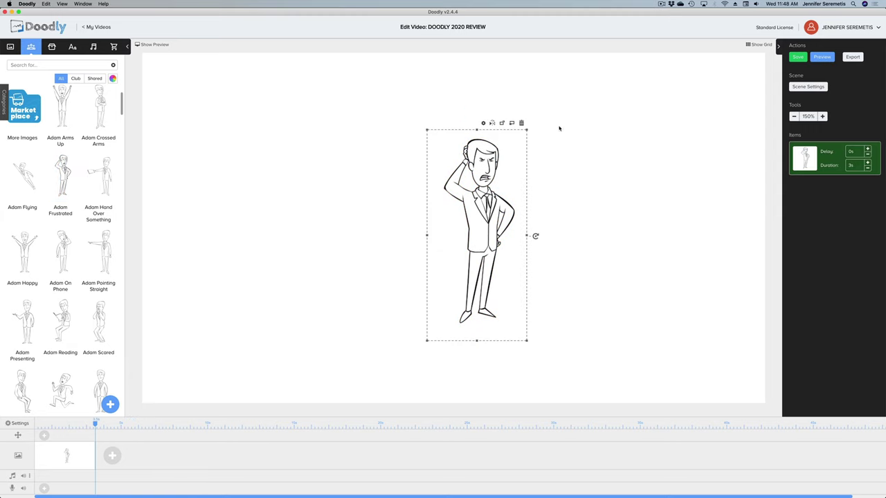
left_click(492, 123)
left_click(492, 123)
Give the Adam Frustrated character an erasing exit animation, try None as its enter animation, and keep Draw at 3 s
left_click(483, 123)
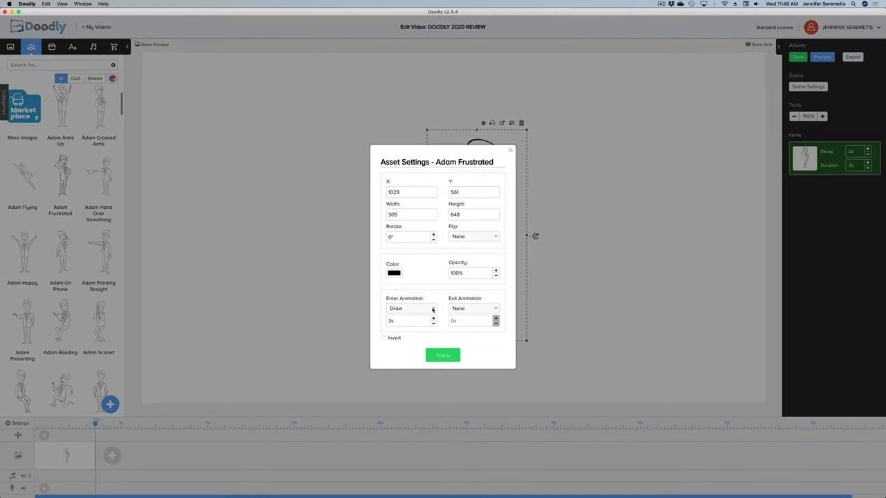
left_click(431, 308)
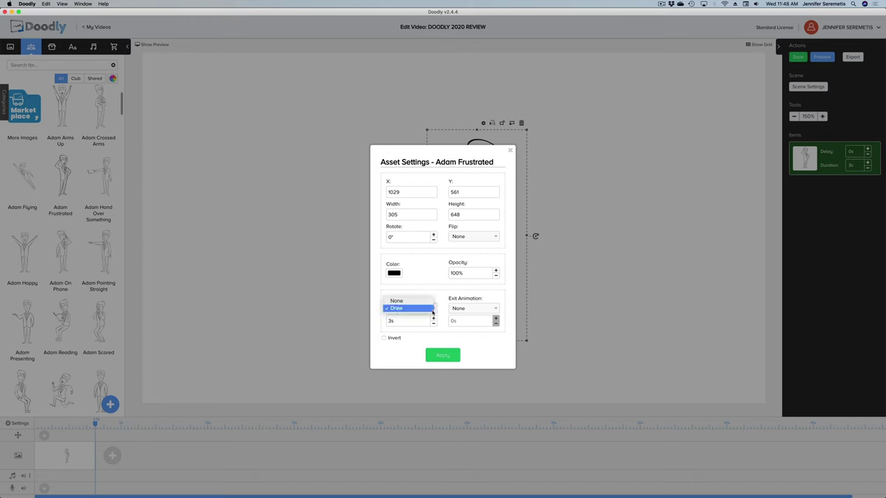
left_click(428, 302)
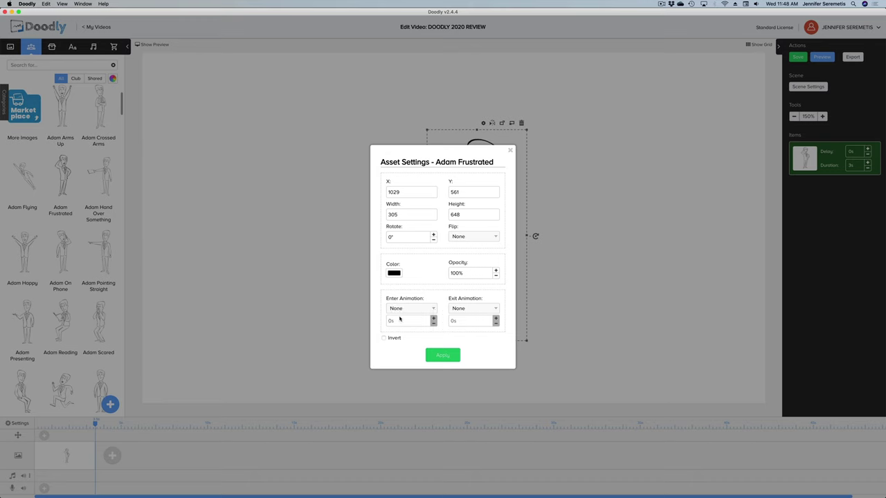
left_click(431, 308)
left_click(415, 317)
left_click(496, 319)
left_click(442, 356)
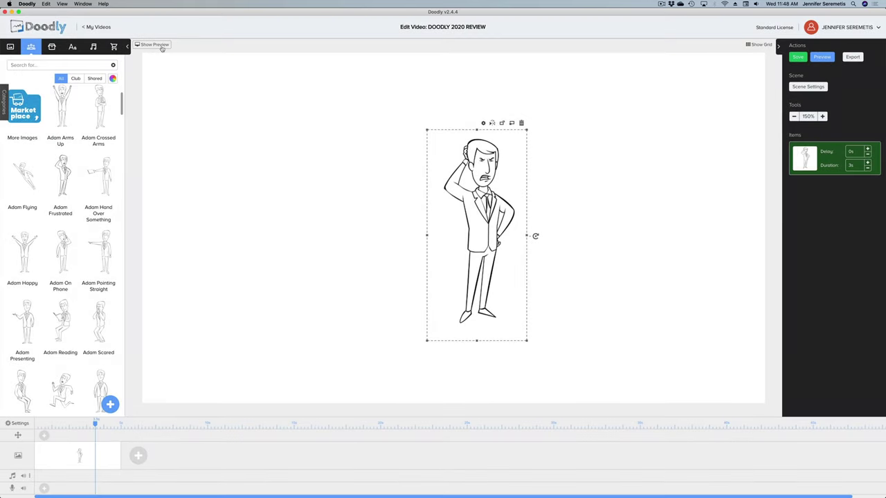
Add the 00:52 voice recording from the sound library to the voiceover track at the start of the timeline
left_click(93, 46)
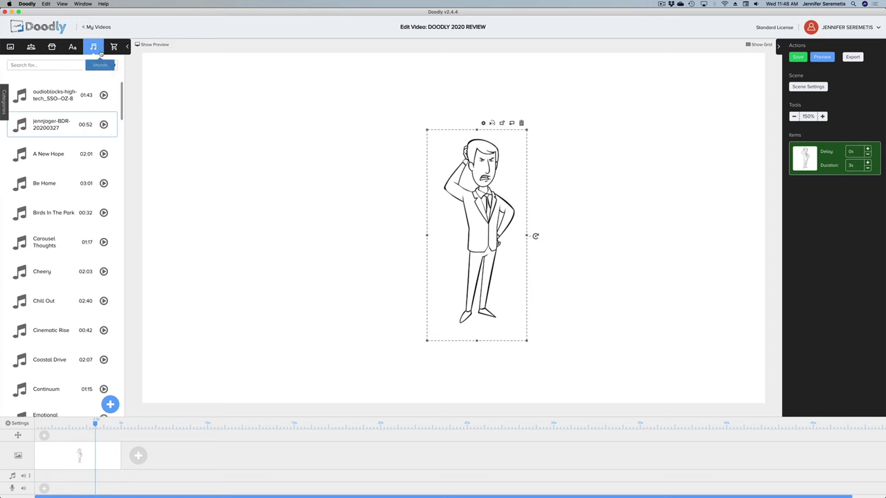
left_click(57, 131)
left_click_drag(50, 129, 71, 490)
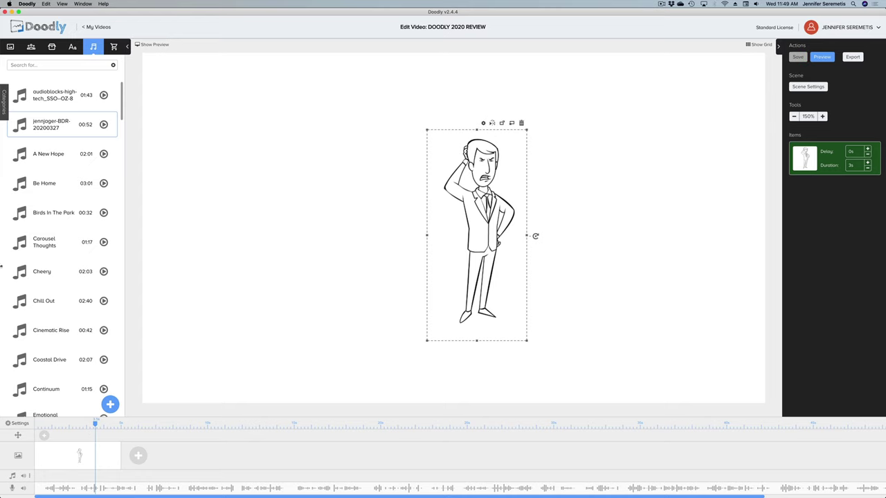
Show the scene preview beside the canvas, check the character's animation, and return the playhead to the start of the timeline
left_click(152, 44)
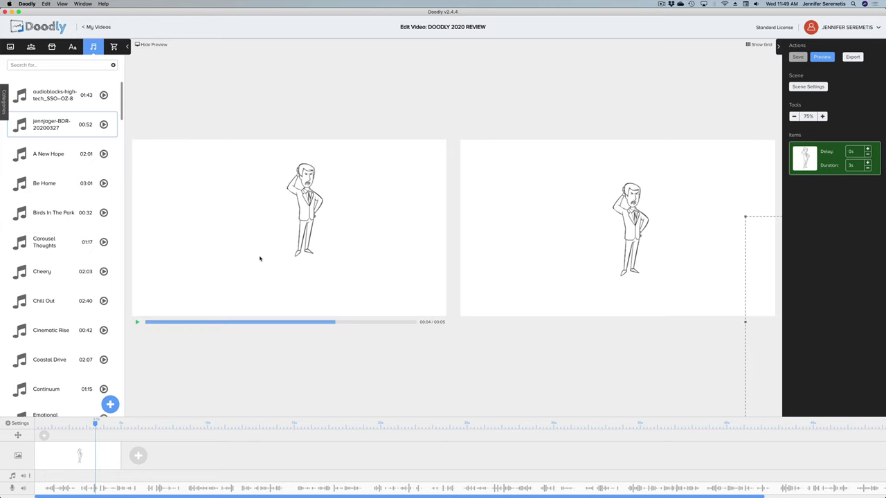
left_click(197, 322)
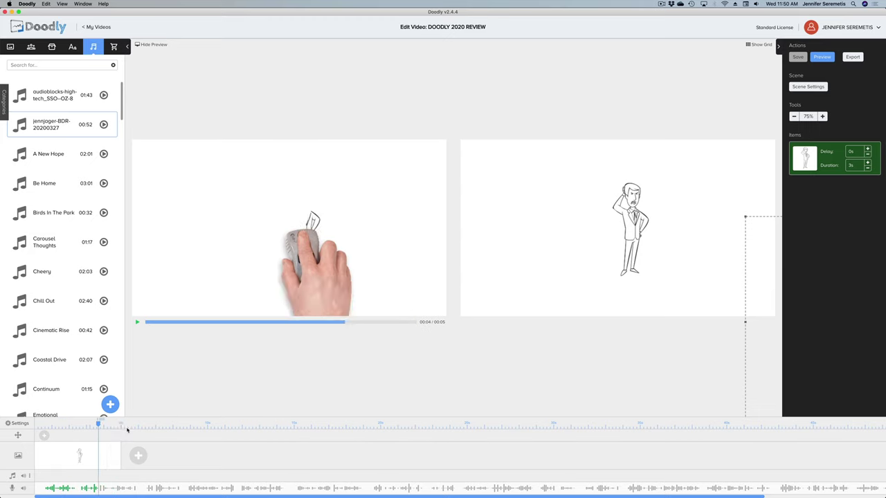
left_click_drag(109, 425, 36, 425)
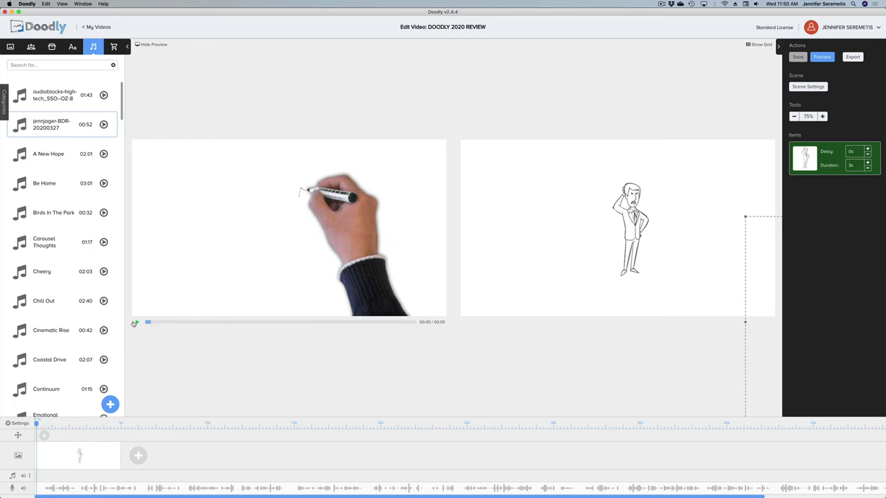
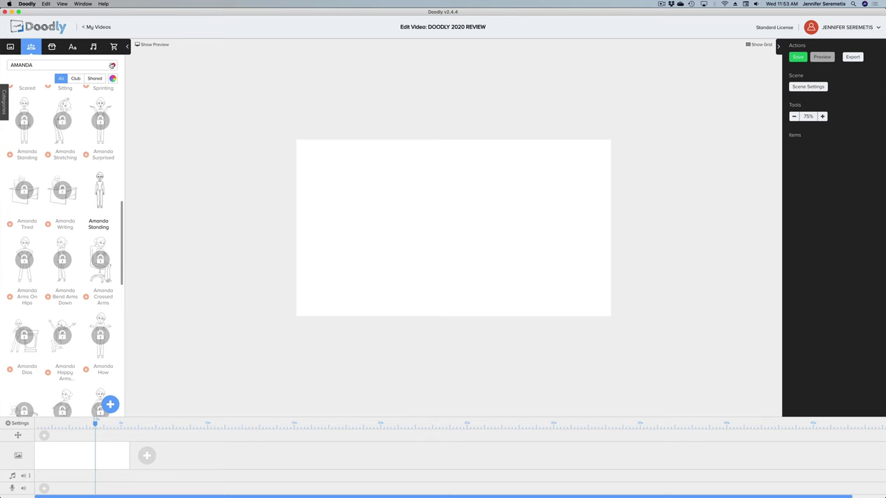
Clear the character search, add the black-and-white Adam Arms Up character to the blank scene, and enlarge it in the centre
left_click(113, 65)
scroll(102, 185, "up", 15)
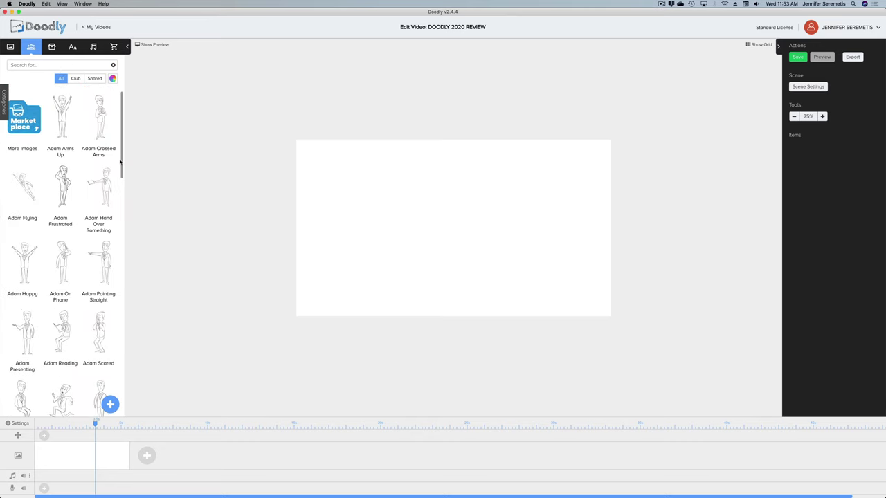
left_click_drag(62, 116, 450, 226)
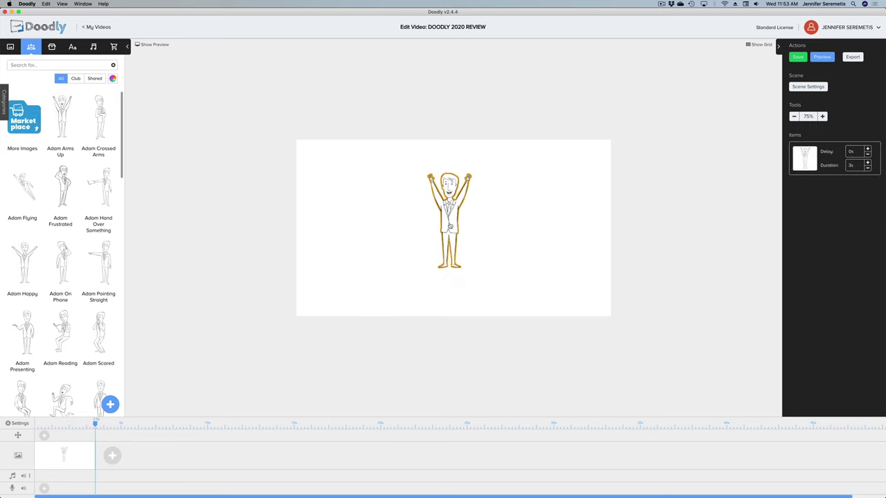
left_click(450, 226)
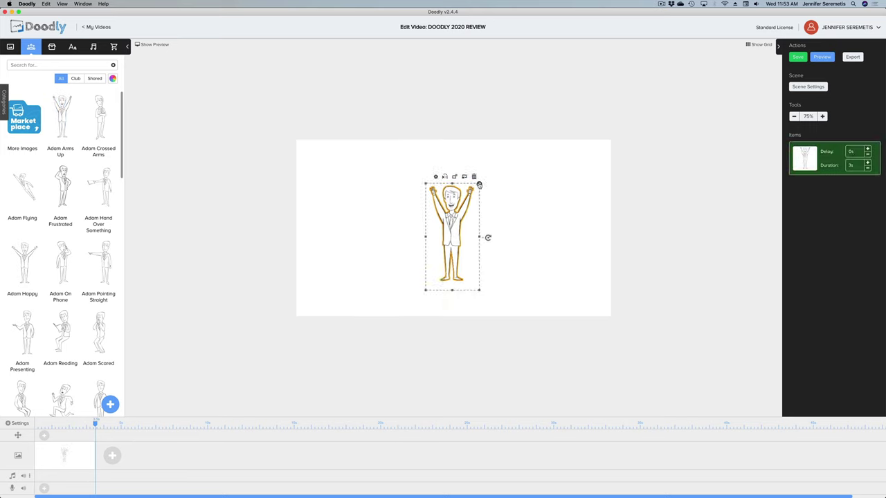
left_click_drag(486, 182, 524, 135)
left_click_drag(472, 182, 456, 210)
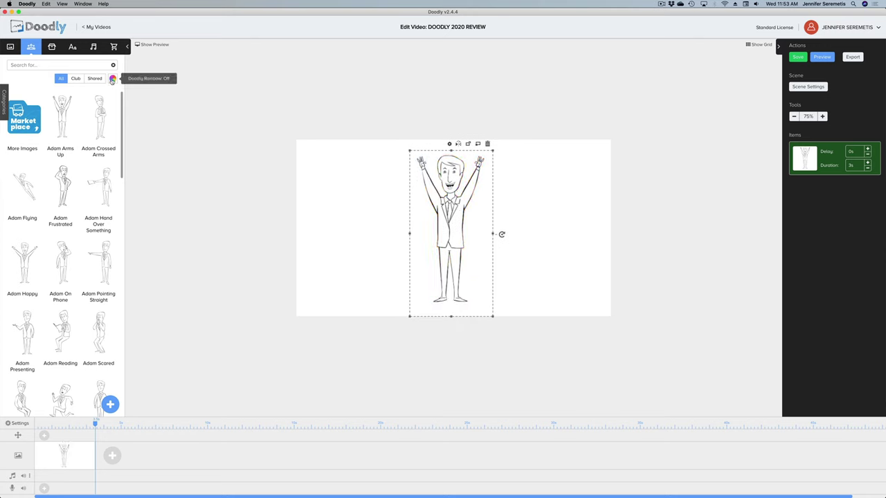
Turn on Doodly Rainbow, add the coloured Adam Arms Up character, and resize it to cover the black-and-white one
left_click(113, 80)
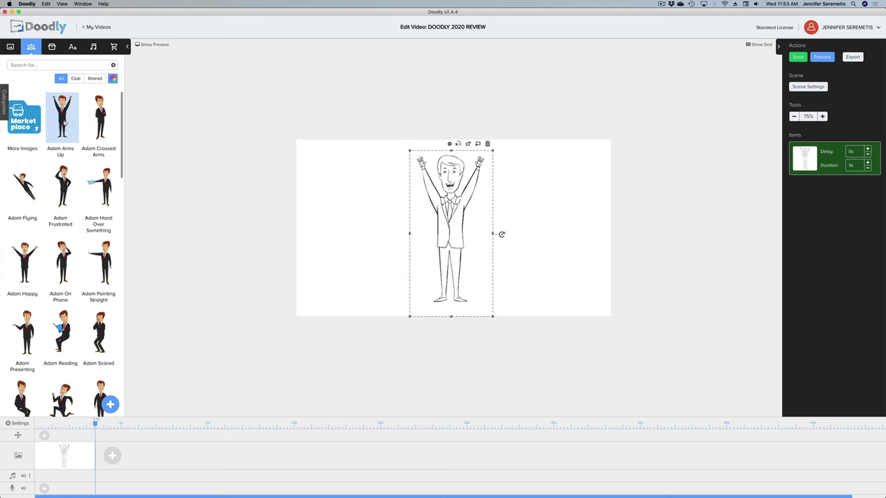
left_click_drag(61, 117, 376, 221)
left_click(376, 221)
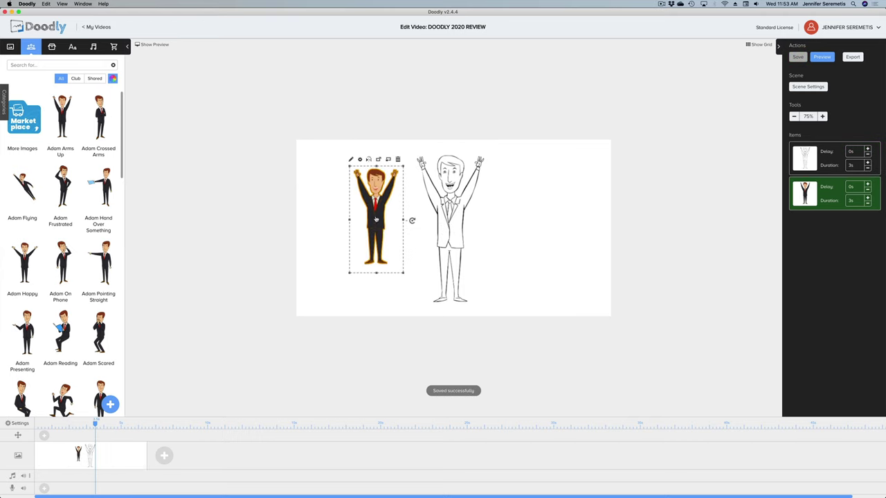
left_click_drag(403, 167, 438, 96)
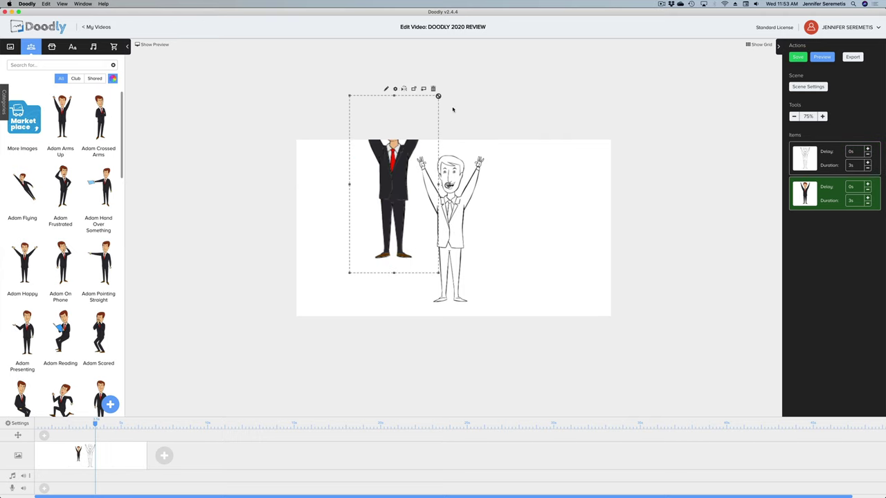
mouse_move(416, 199)
left_mouse_down()
mouse_move(474, 242)
mouse_move(468, 248)
left_mouse_up()
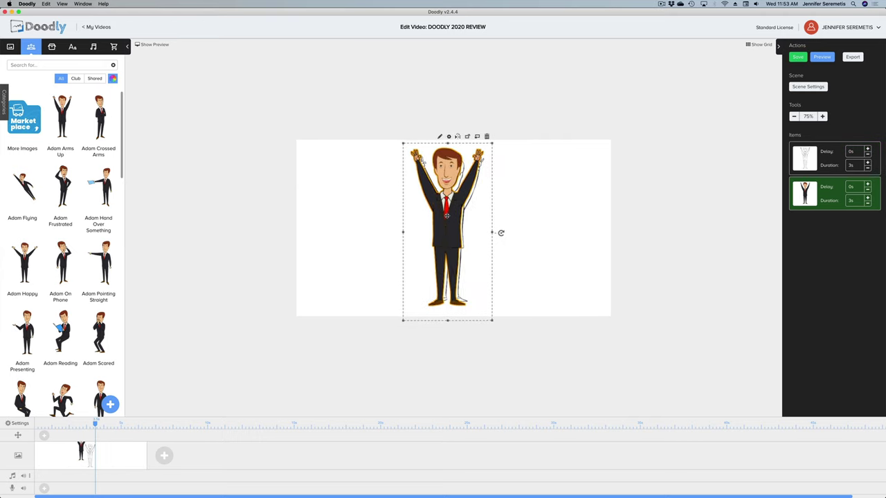
left_click_drag(490, 145, 491, 150)
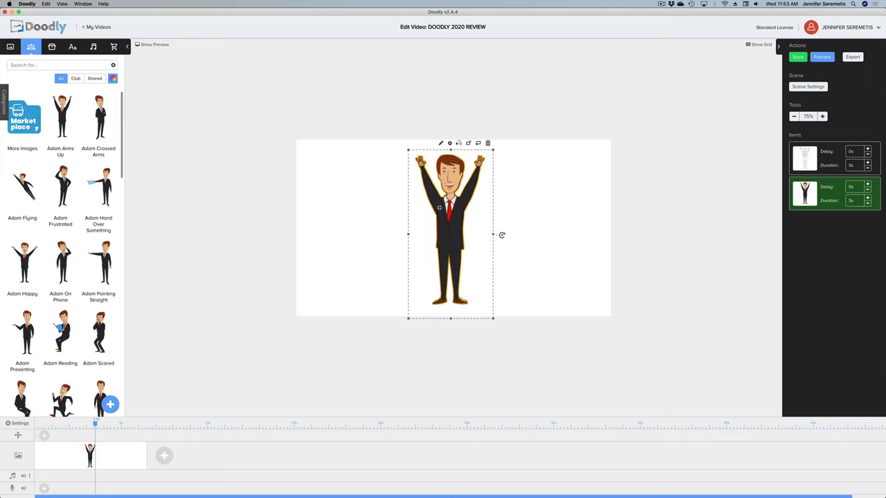
Set the black-and-white Adam's height to 1027 and realign the coloured Adam on top of it
left_click(449, 143)
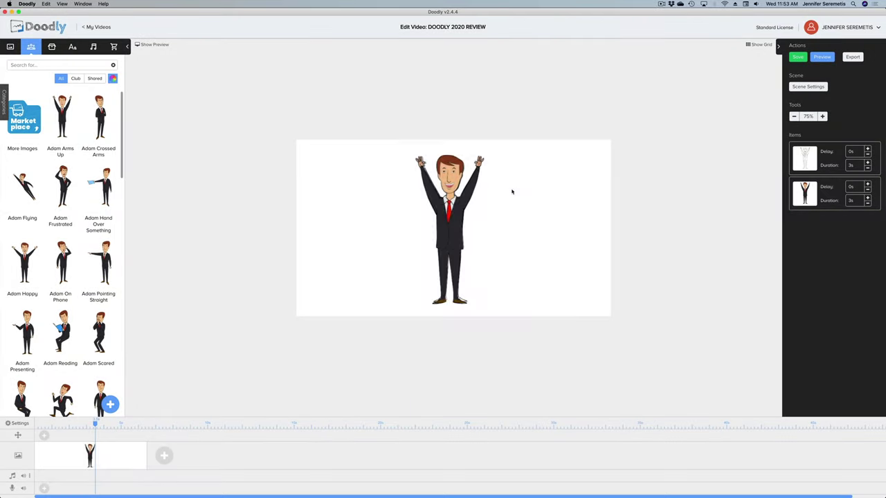
left_click(429, 194)
left_click(449, 143)
left_click_drag(413, 217, 338, 219)
left_click(401, 212)
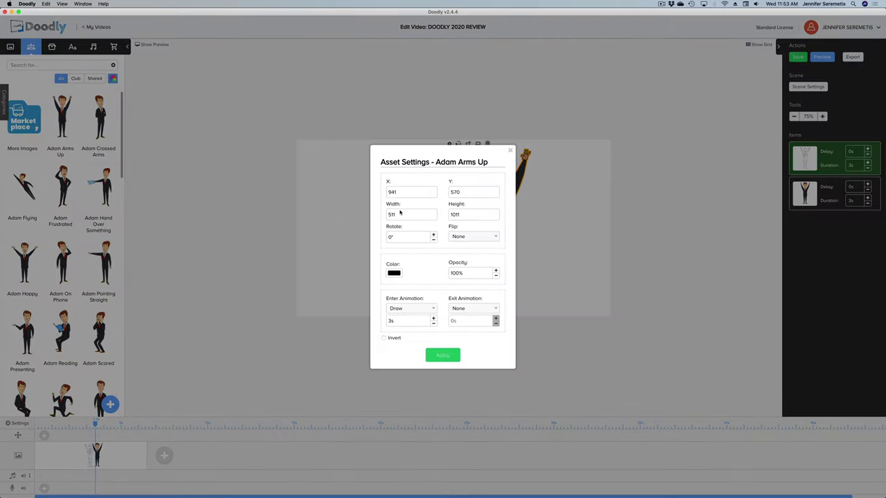
double_click(457, 214)
left_click(442, 355)
left_click(480, 218)
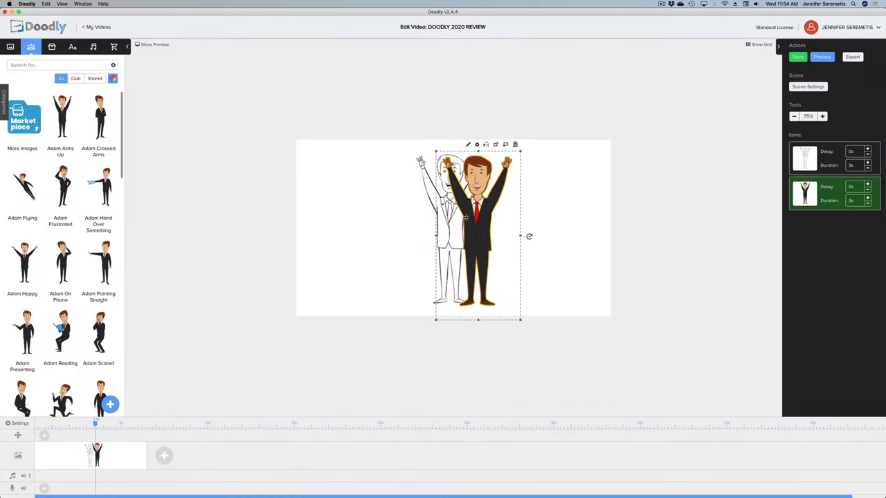
left_click_drag(479, 219, 451, 220)
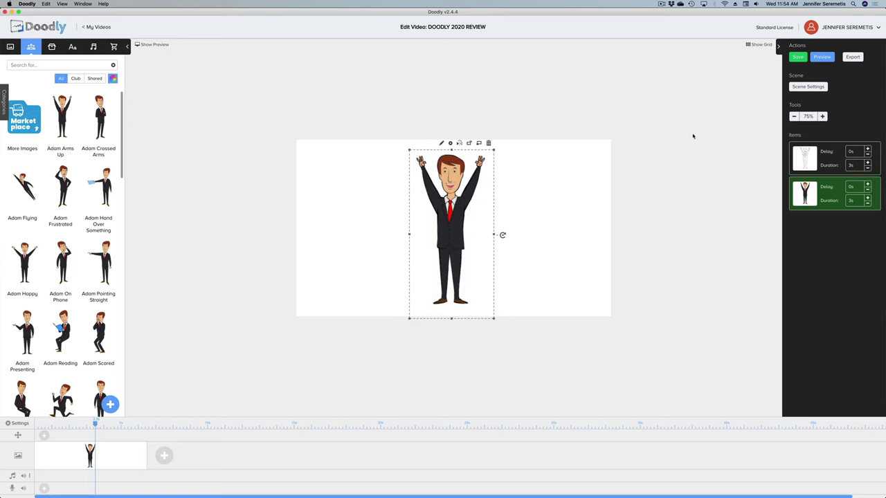
Check the black-and-white Adam's exit animation options, keep None, and play the scene preview
left_click(815, 168)
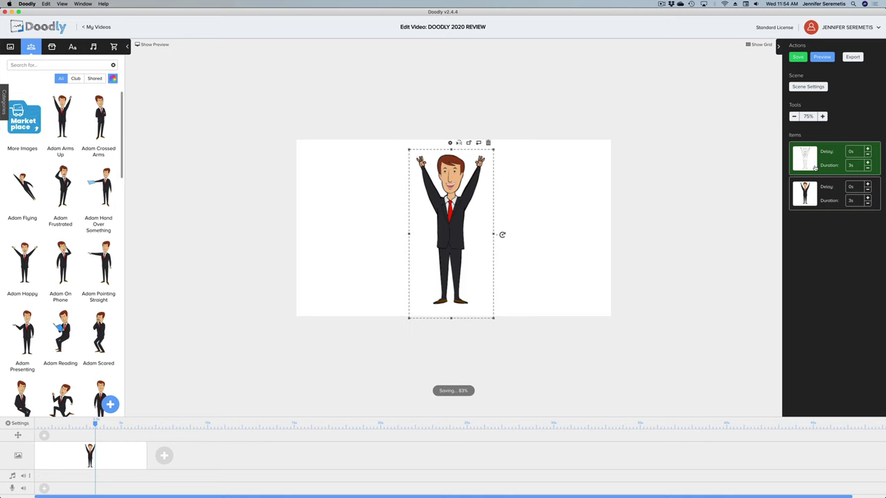
double_click(814, 166)
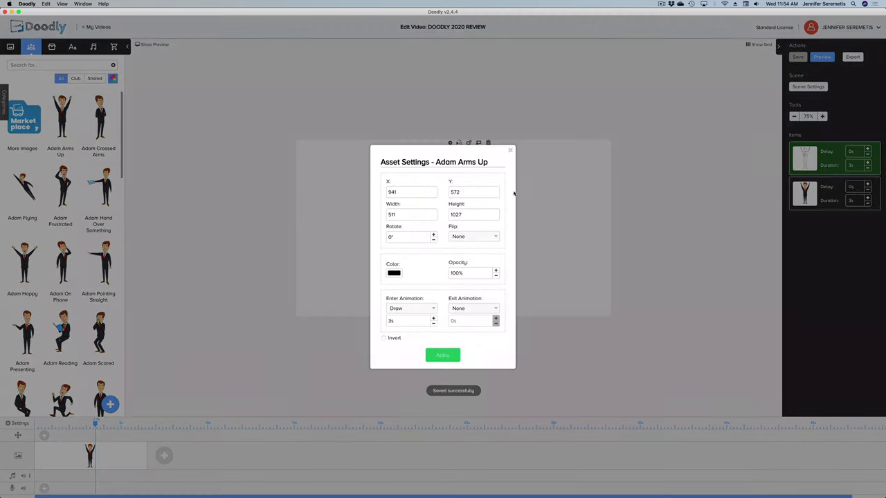
left_click(494, 311)
left_click(492, 310)
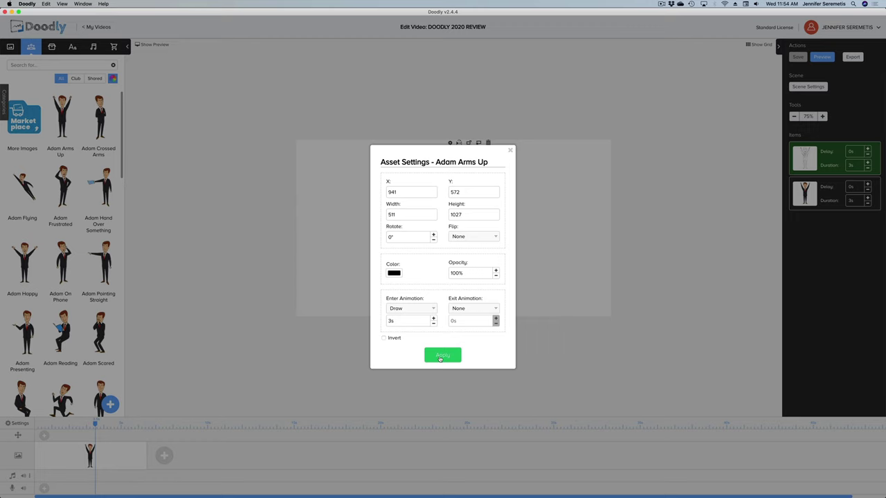
left_click(440, 358)
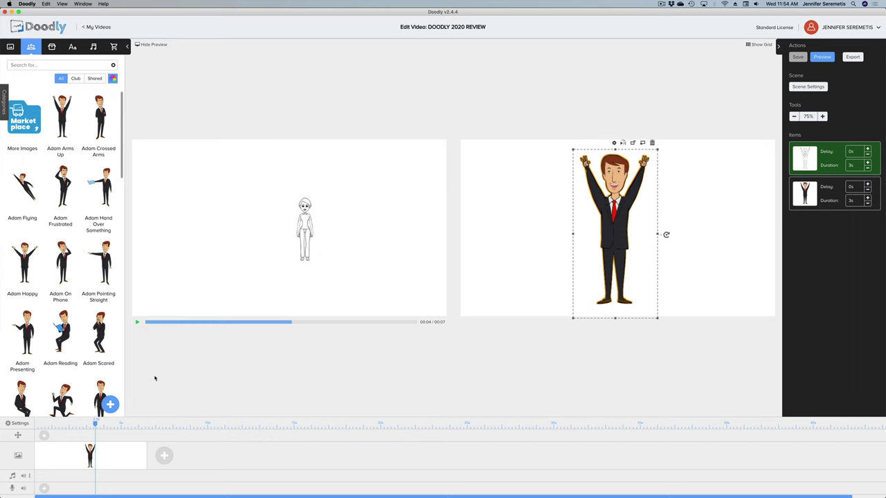
left_click(138, 321)
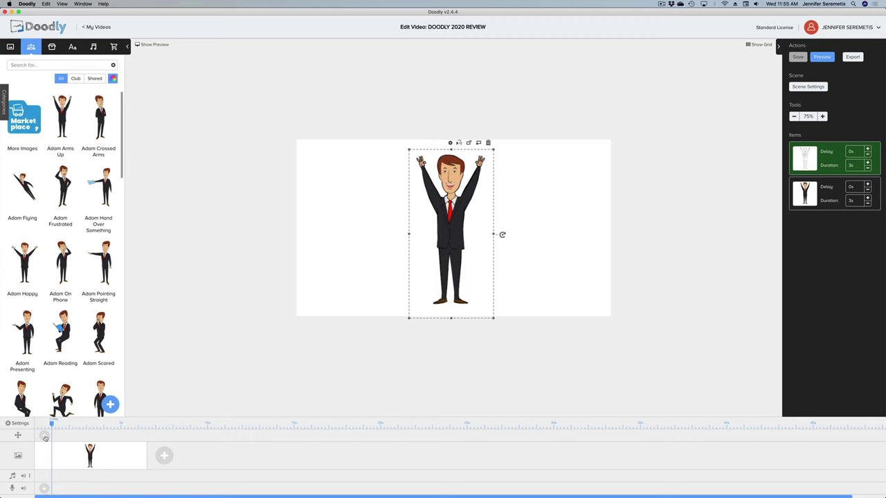
Add a pan and zoom effect near the start of the timeline and shrink its Start frame around the character
left_click(44, 437)
left_click_drag(45, 436, 57, 438)
left_click(57, 438)
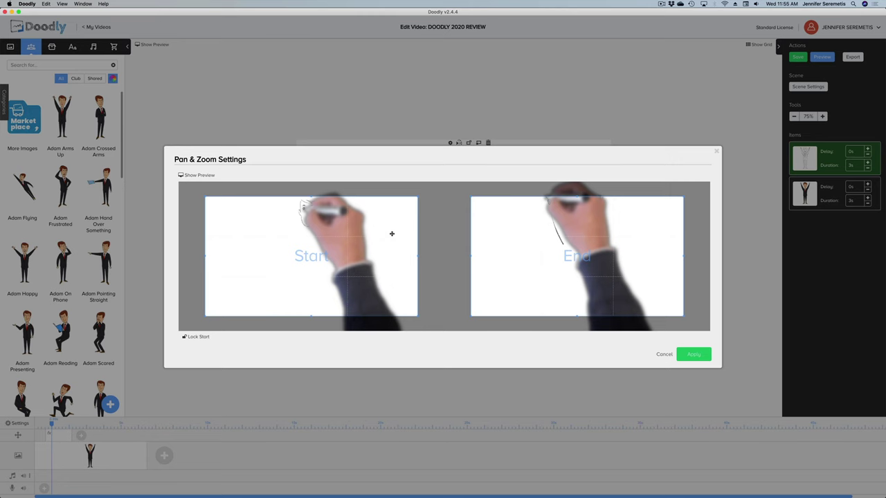
left_click_drag(392, 233, 377, 199)
left_click_drag(493, 238, 633, 204)
left_click_drag(359, 259, 360, 258)
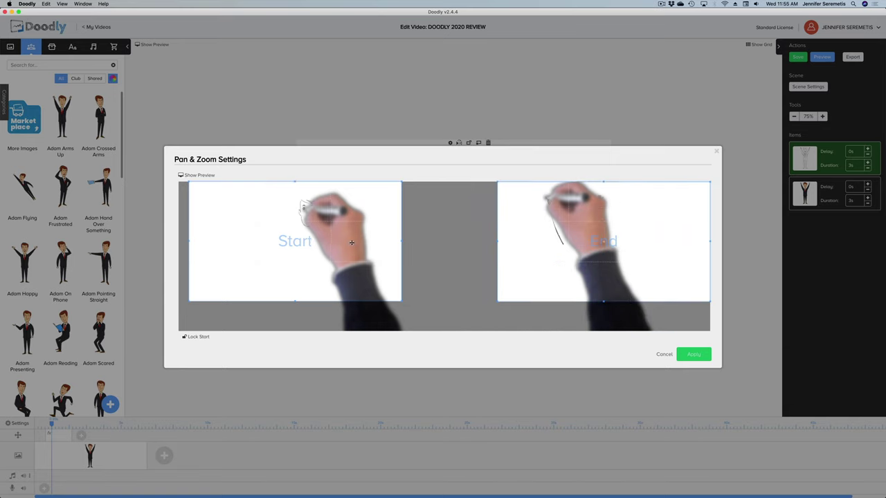
left_click_drag(402, 302, 386, 280)
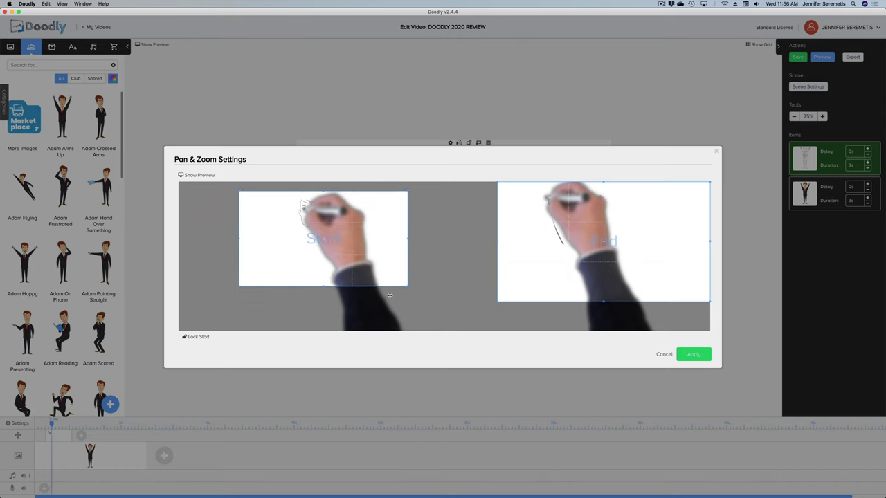
Reposition and enlarge the End frame of the pan and zoom so it covers more of the scene, and apply the effect
left_click_drag(548, 296, 526, 297)
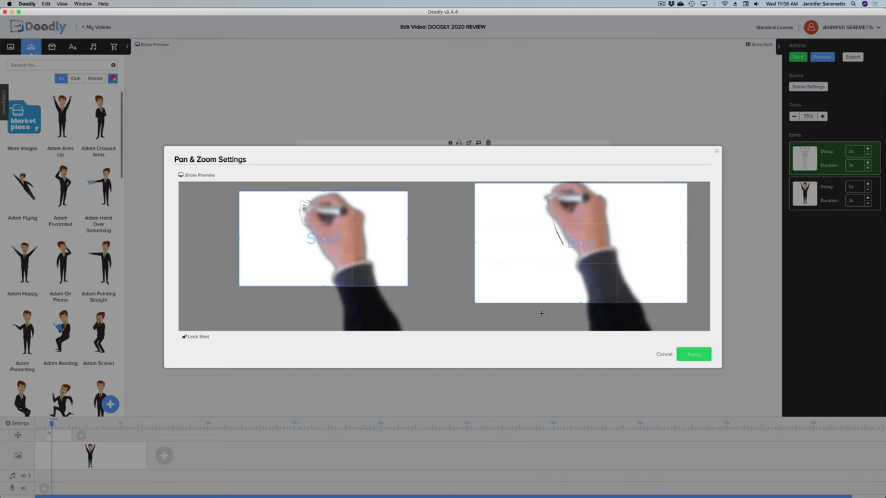
left_click_drag(473, 303, 398, 439)
left_click_drag(512, 312, 526, 304)
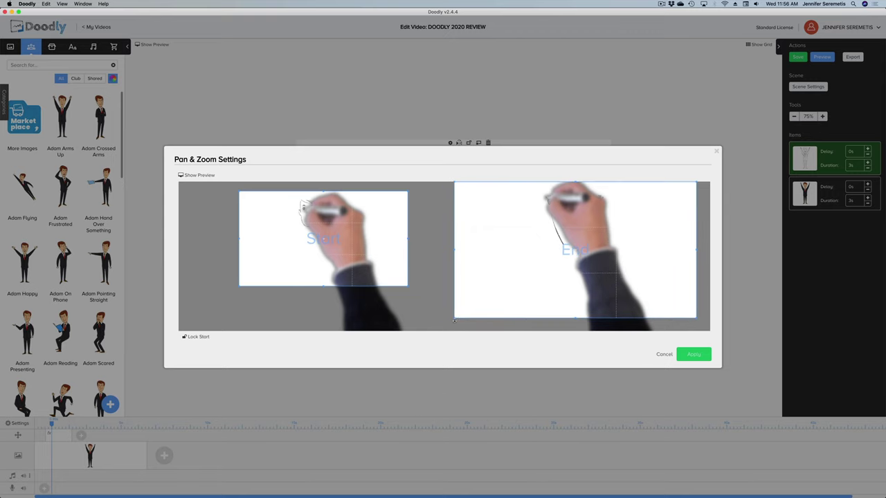
left_click_drag(454, 320, 451, 323)
left_click(694, 354)
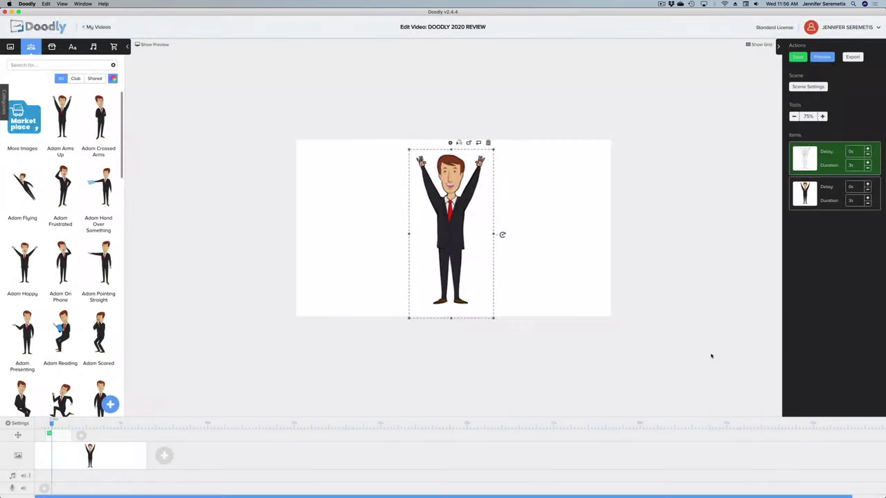
Show the scene preview, play the pan and zoom effect, and save the video
left_click(162, 44)
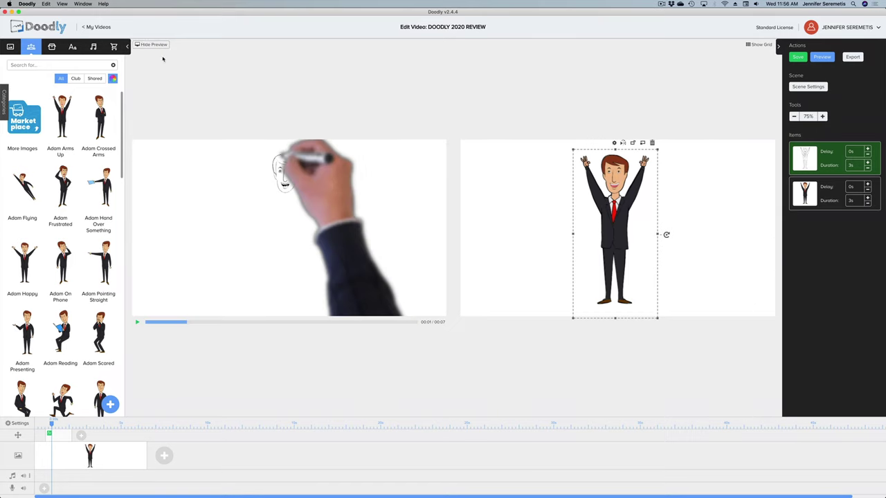
left_click(138, 323)
key("super+s")
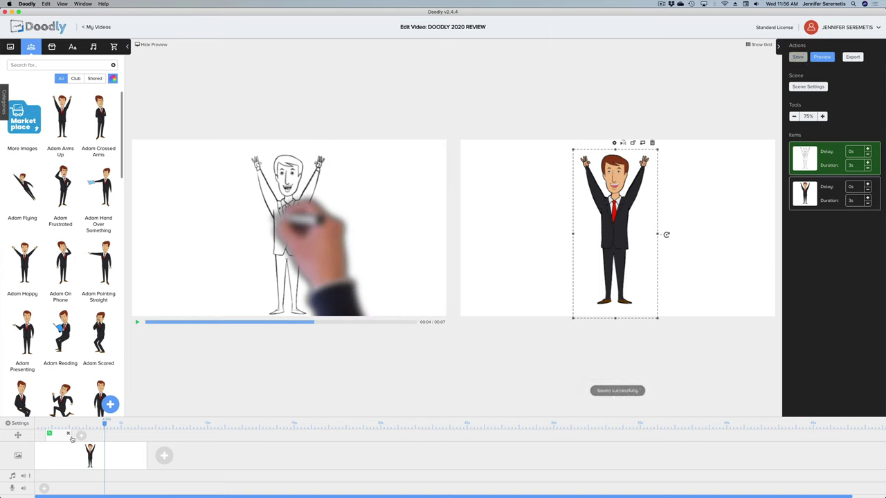
Stretch the pan and zoom effect to span the whole scene and play the preview again
mouse_move(67, 434)
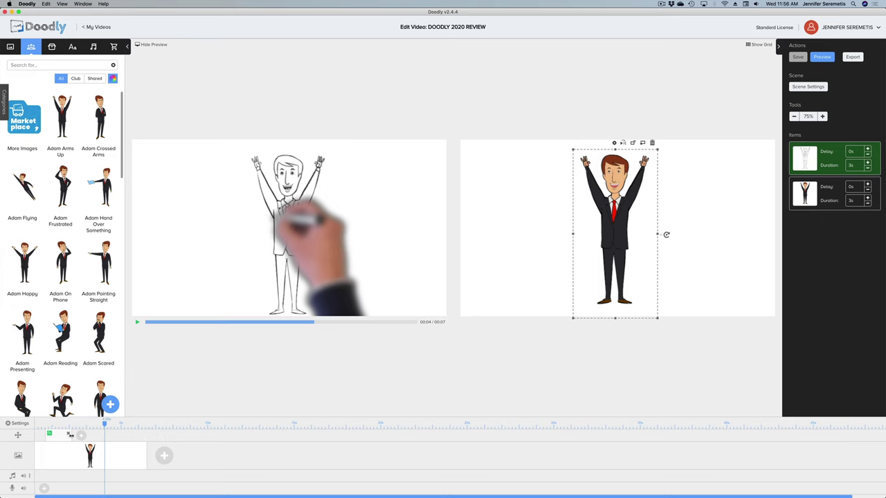
mouse_move(70, 435)
left_mouse_down()
mouse_move(154, 439)
mouse_move(146, 448)
left_mouse_up()
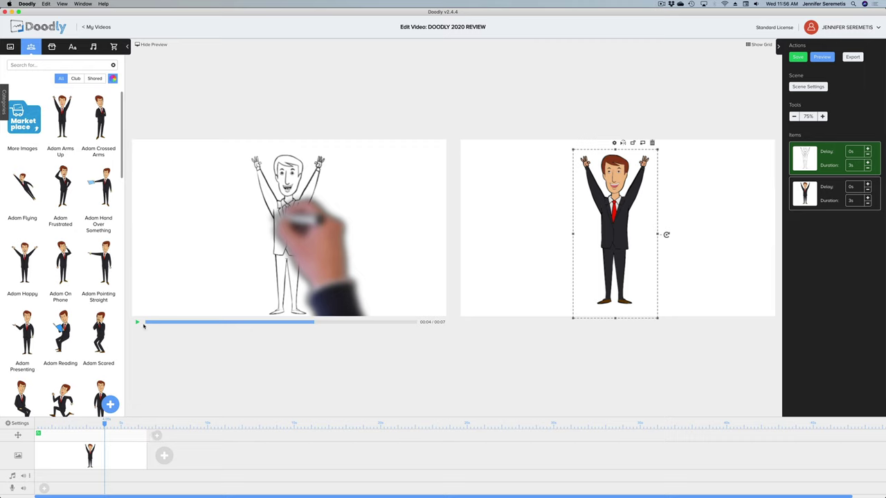
left_click(137, 323)
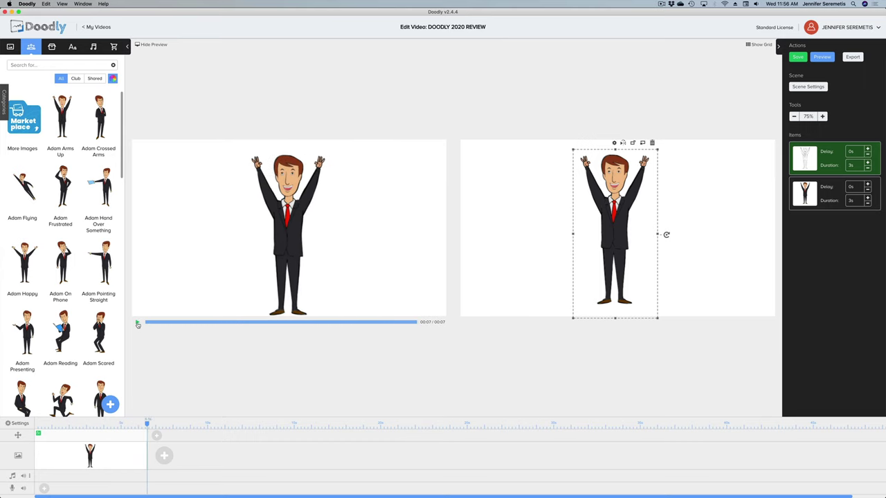
left_click(138, 322)
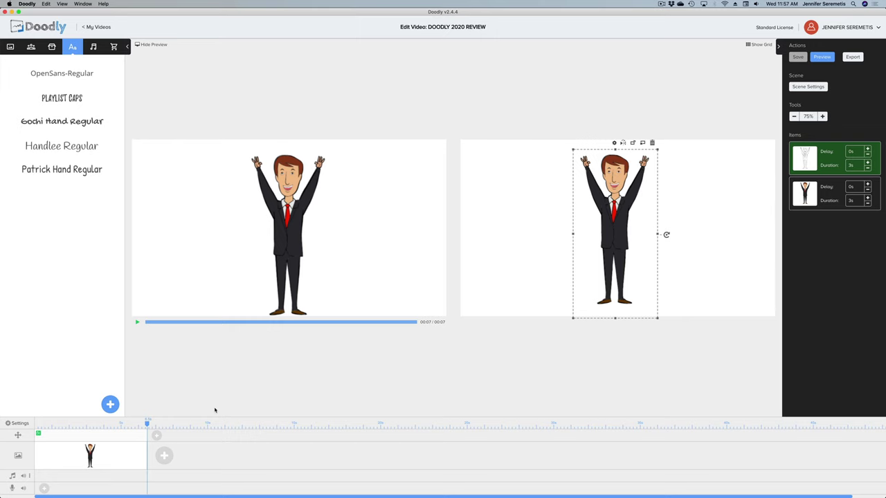
Try several real hand styles in the video settings, choose the dark-skinned hand holding a marker, and make it left-handed
left_click(15, 424)
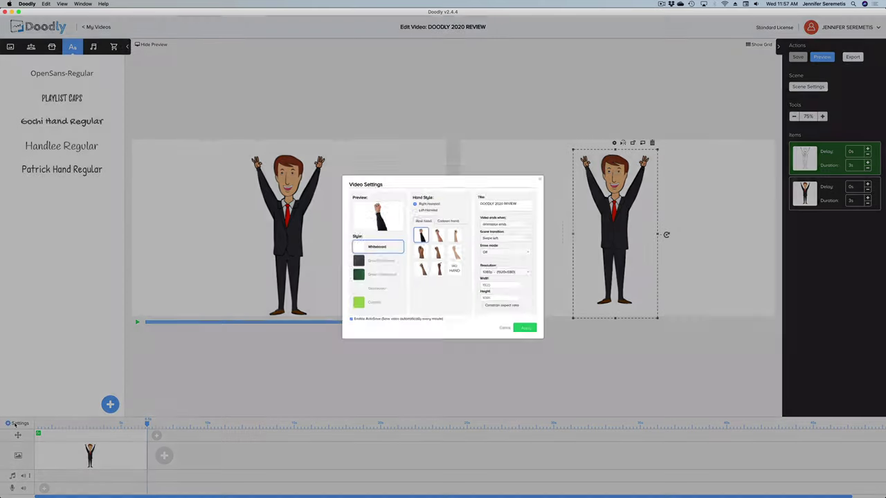
left_click(436, 231)
left_click(458, 228)
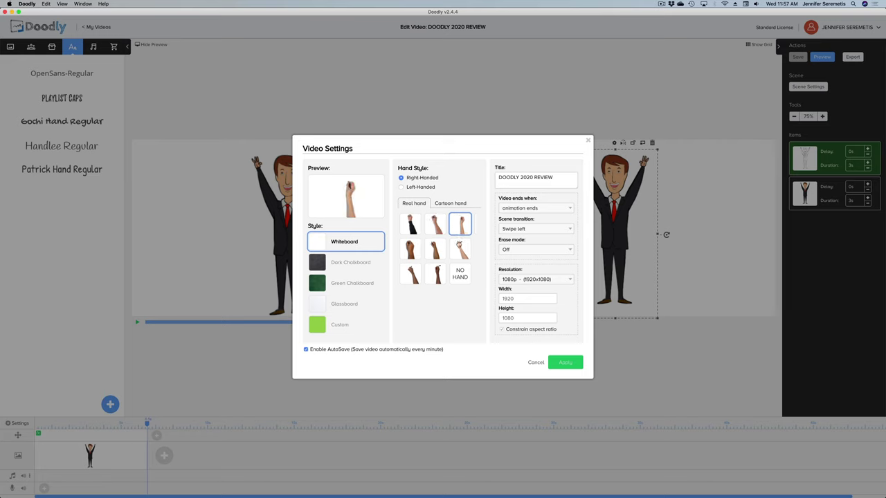
left_click(460, 247)
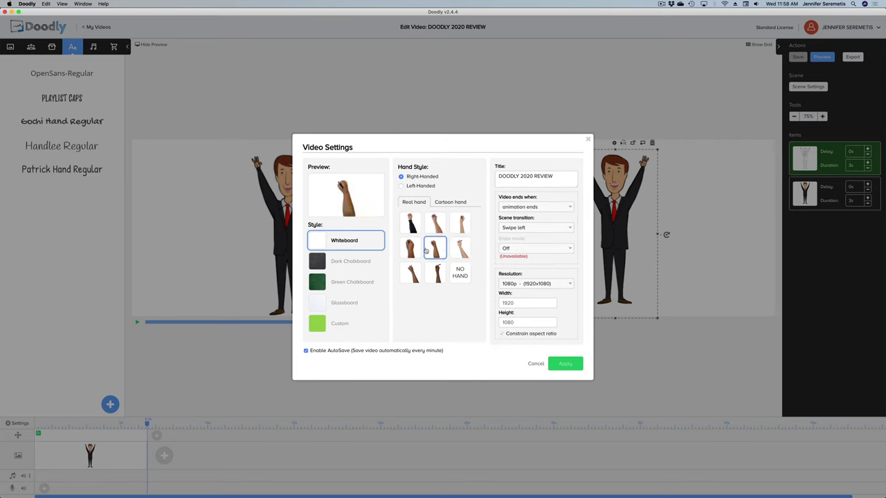
left_click(410, 248)
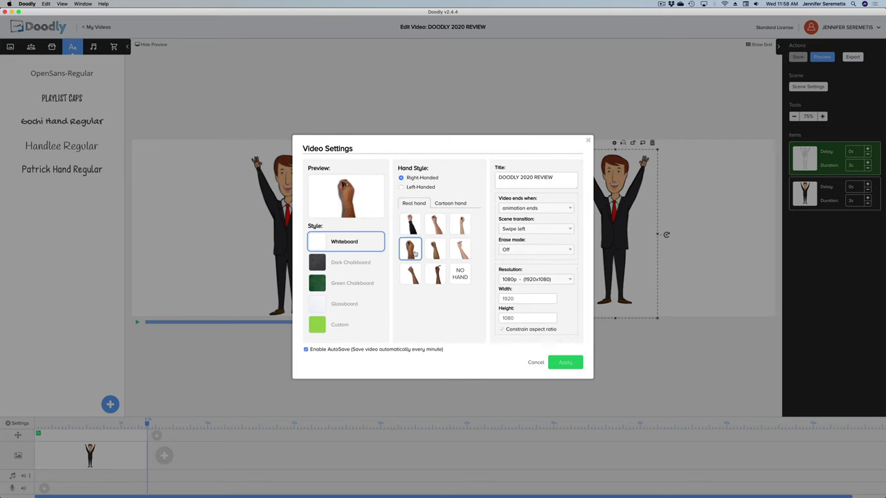
left_click(413, 275)
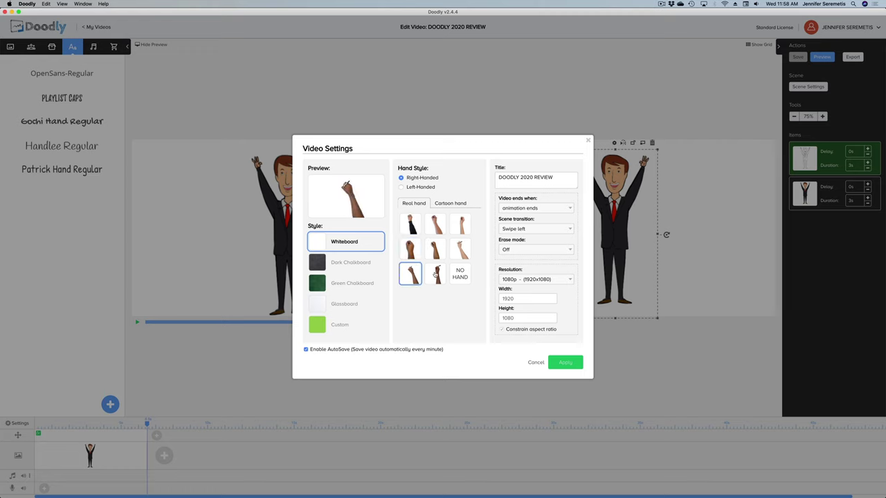
left_click(434, 274)
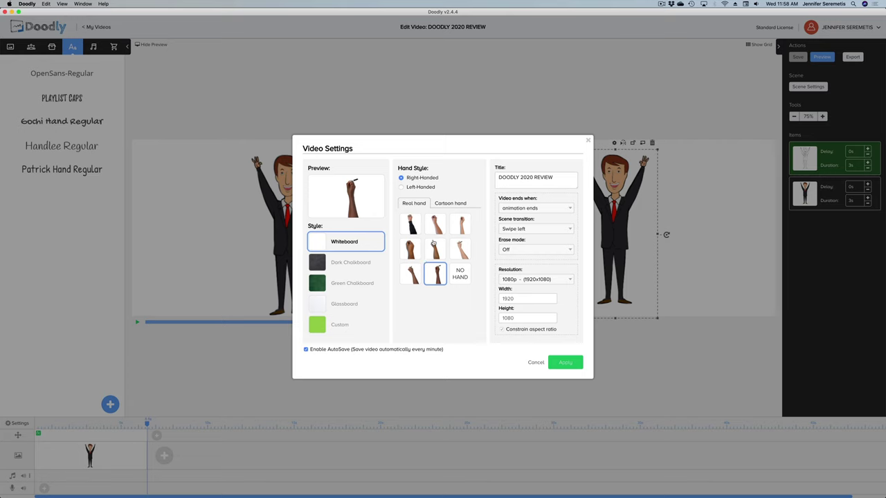
left_click(420, 188)
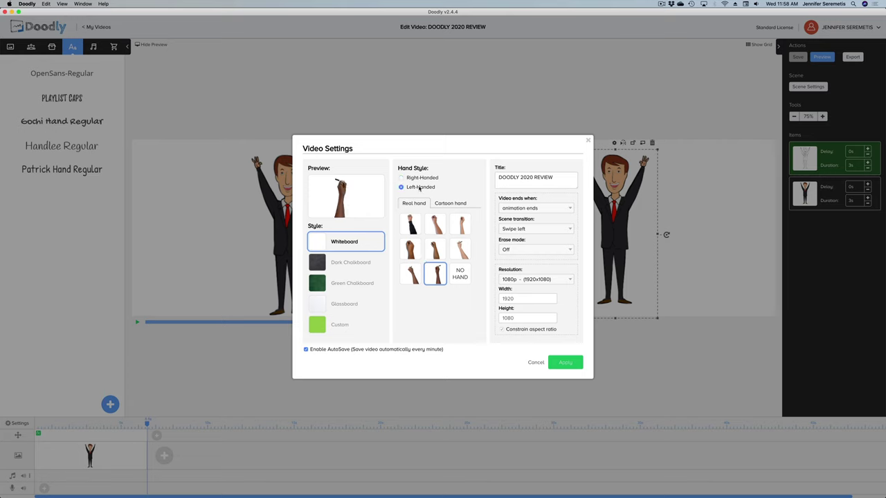